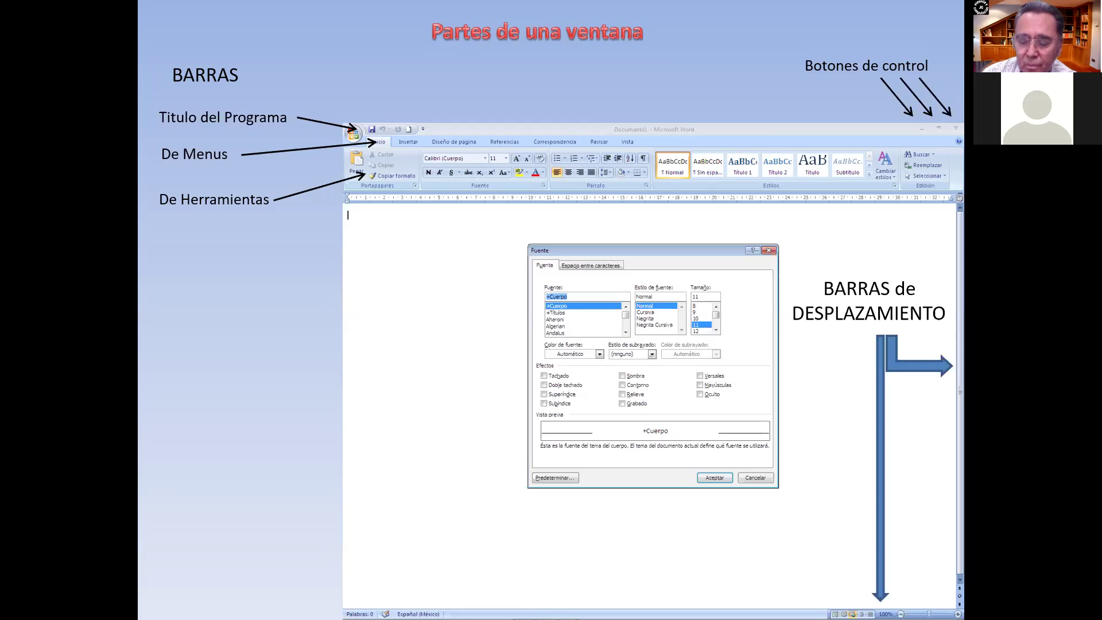
Leave the slideshow for the desktop, opening the PASO folder and launching Aspel-SAE 8.0
key("Escape")
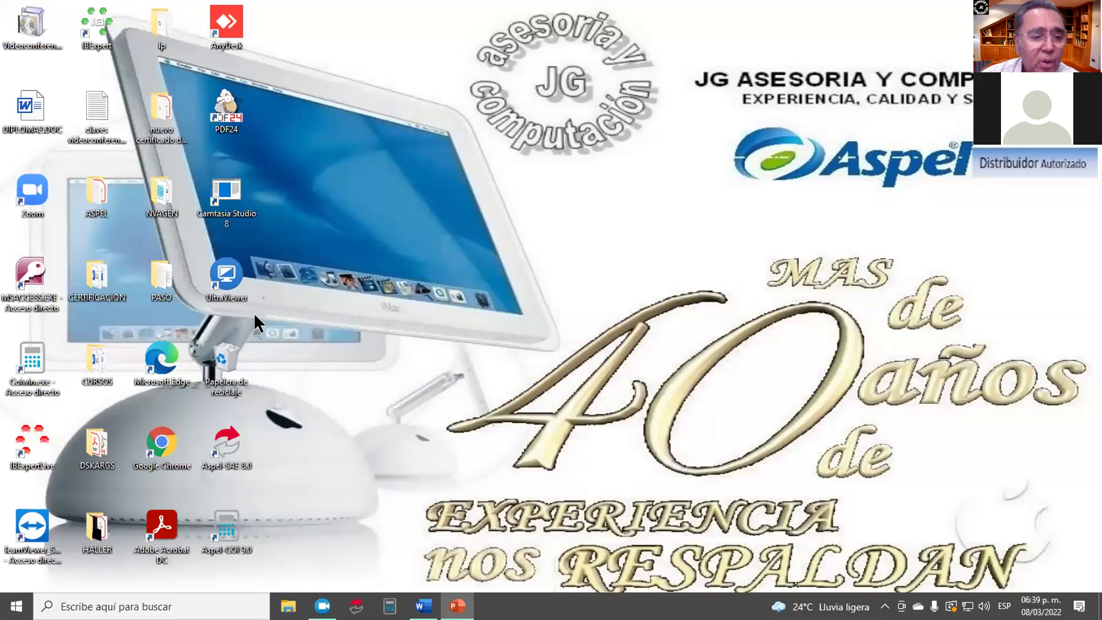
double_click(163, 285)
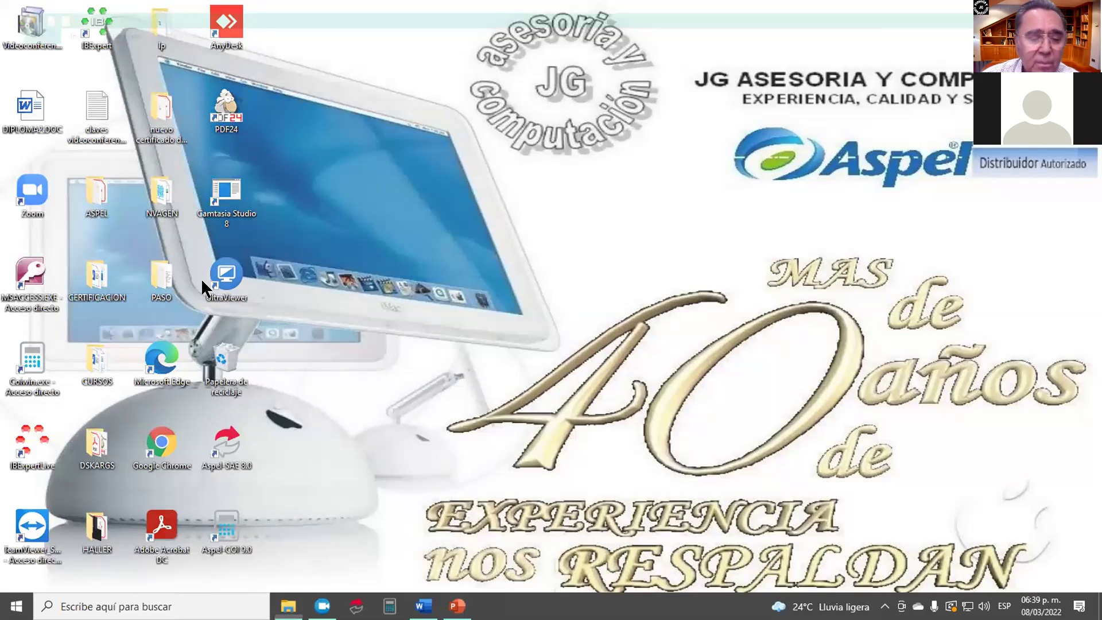
left_click(356, 606)
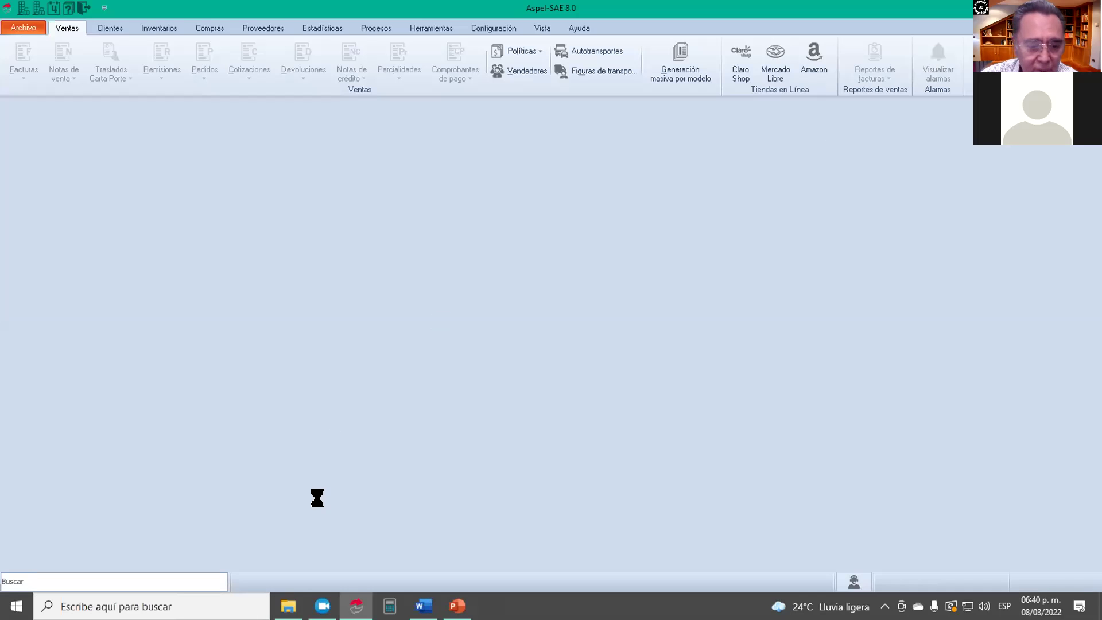
Switch to File Explorer, go to the Escritorio folder and open the file claves videoconferencia.txt
left_click(288, 603)
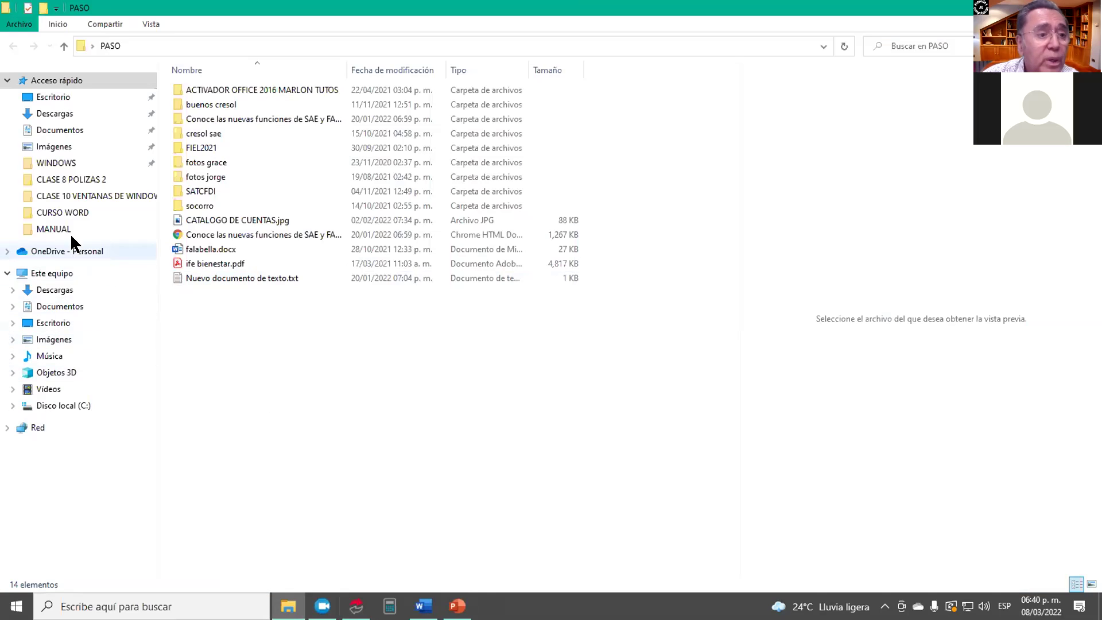
left_click(82, 96)
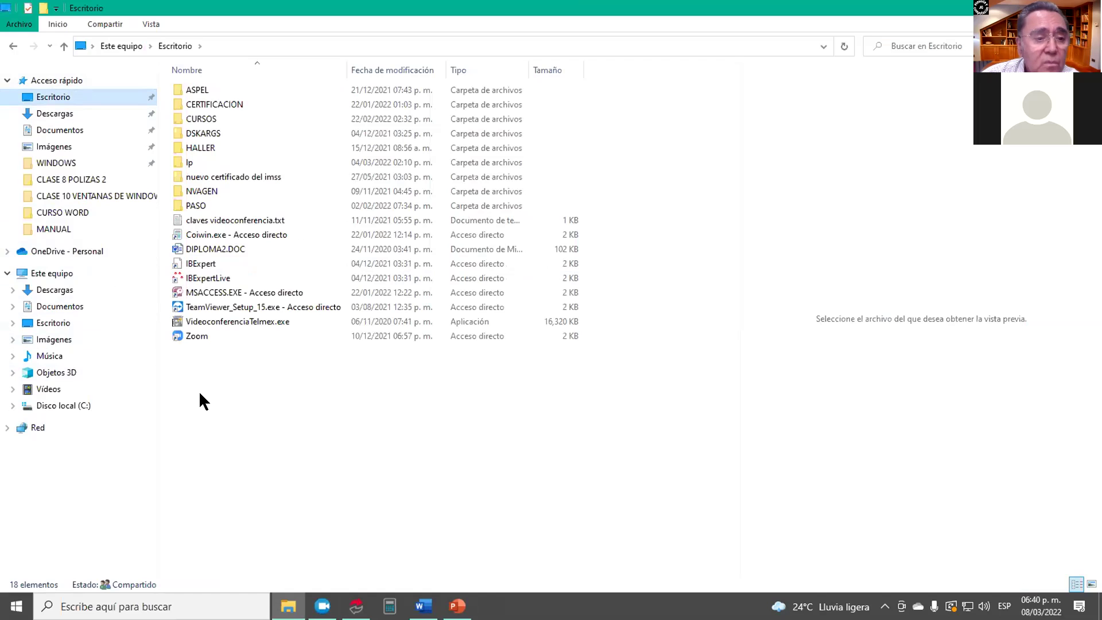
double_click(243, 220)
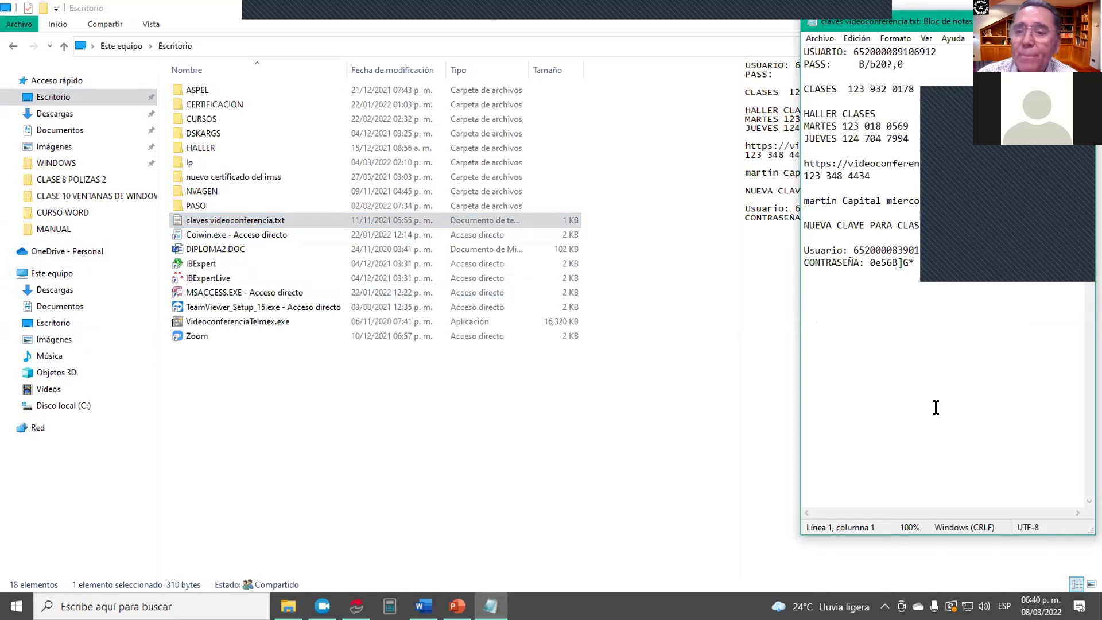
Alternate between the File Explorer and text file windows, leaving the Escritorio window in front
left_click(643, 401)
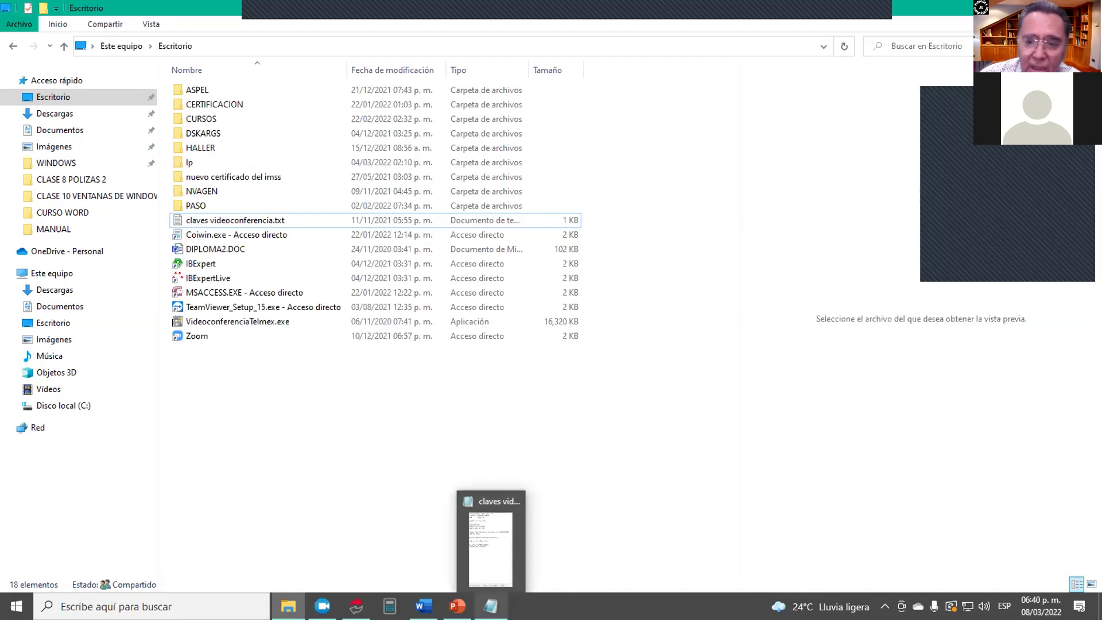
left_click(491, 606)
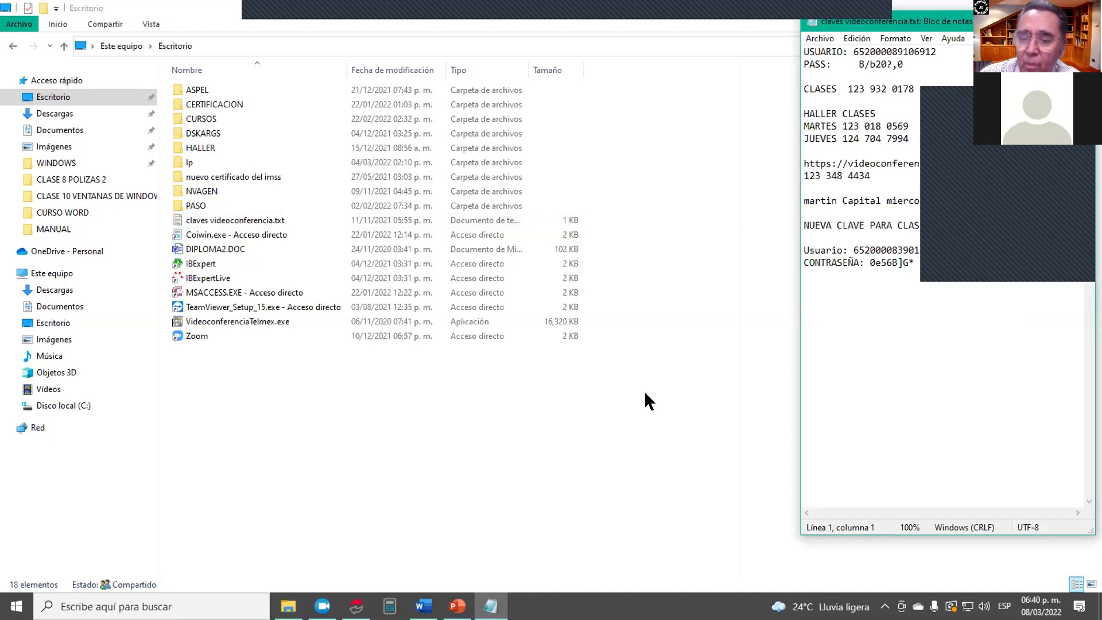
left_click(758, 485)
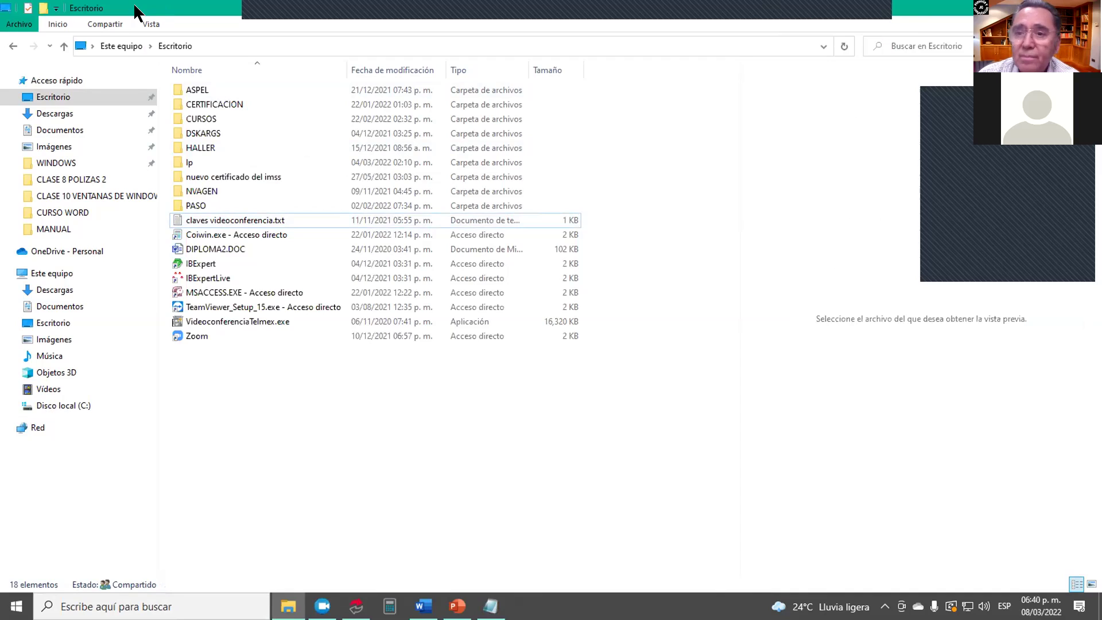
Restore the maximized Escritorio window to a floating size and enlarge it by its corner, side and lower edges
left_click(5, 13)
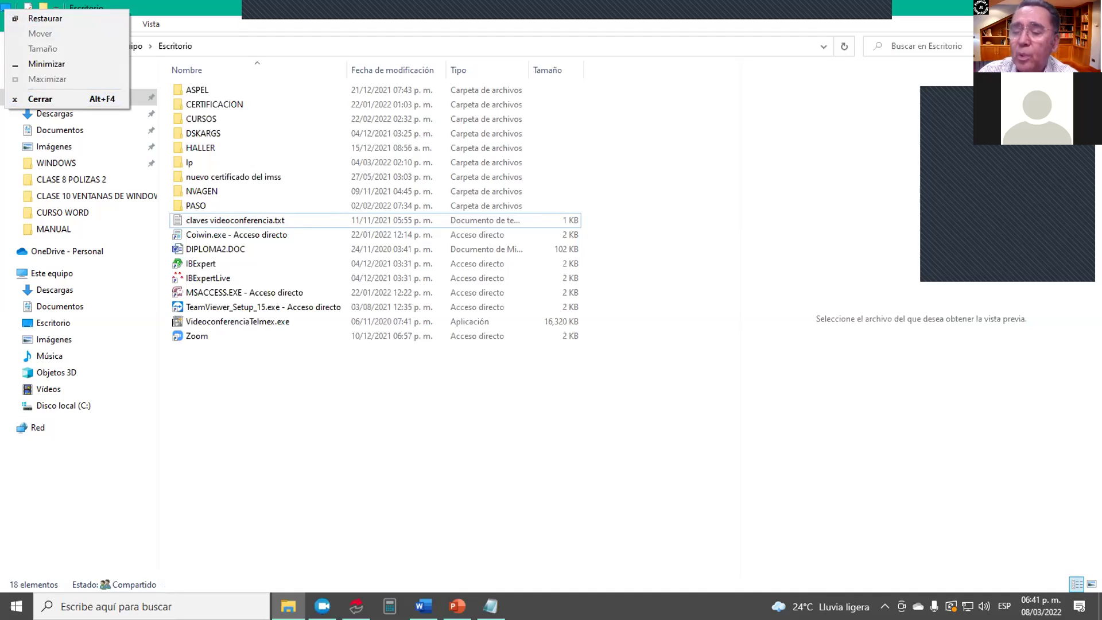
key("r")
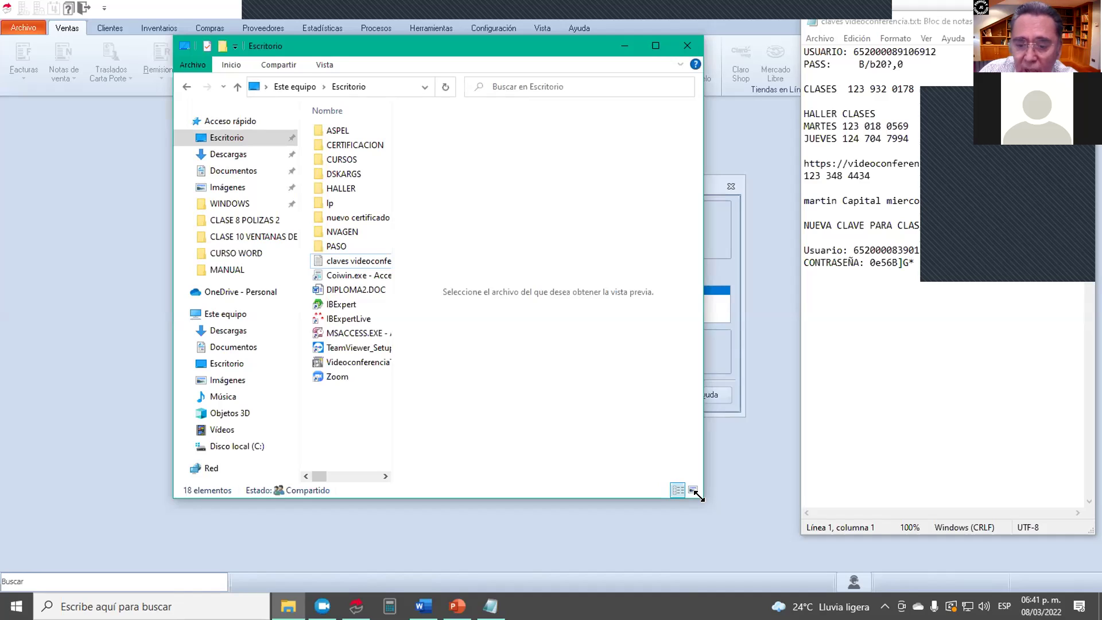
left_click_drag(698, 496, 794, 555)
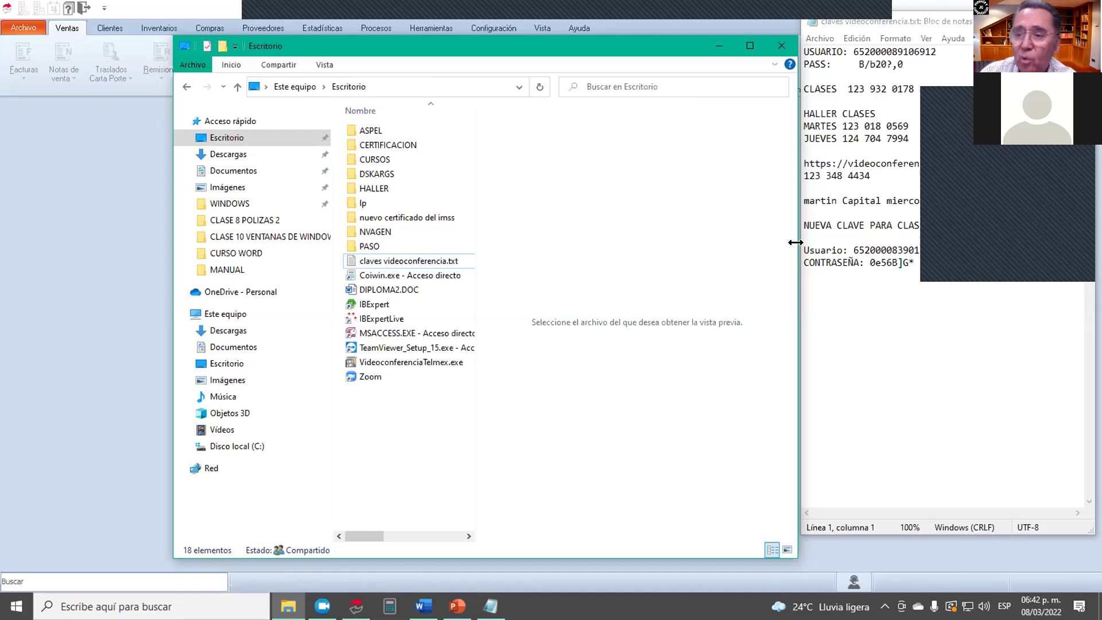
left_click_drag(795, 242, 856, 295)
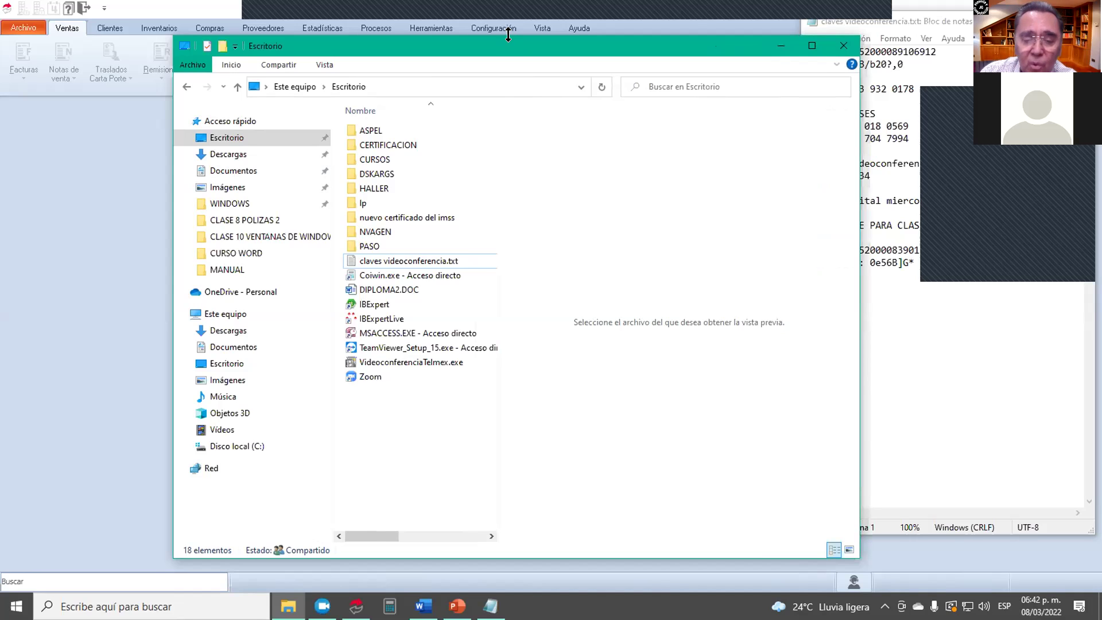
left_click_drag(508, 34, 508, 35)
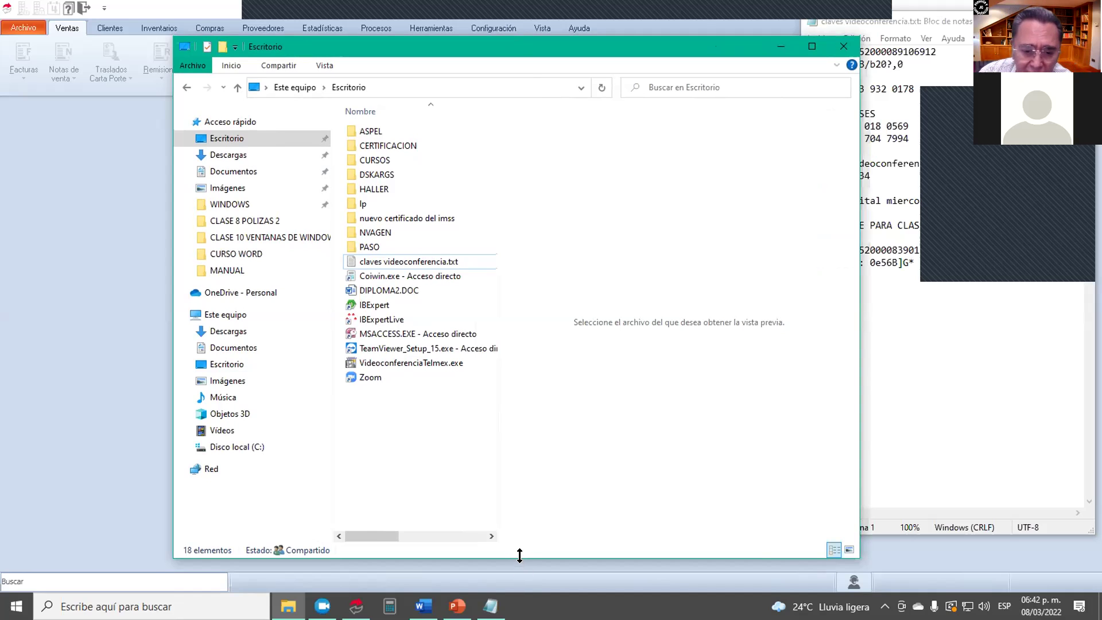
left_click_drag(519, 555, 516, 583)
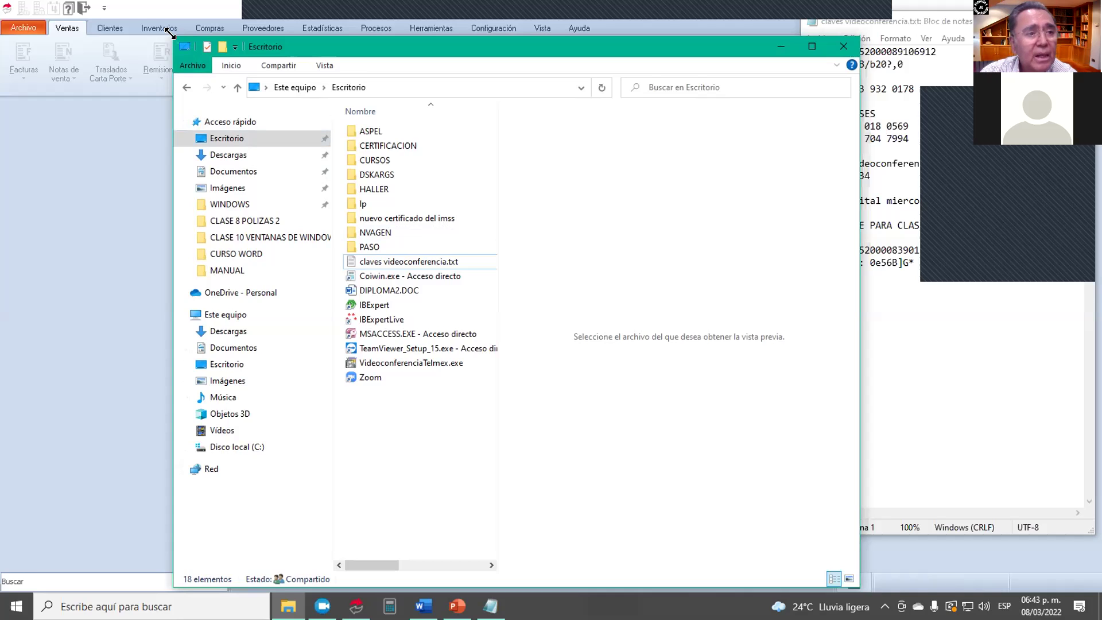
Extend the Escritorio window toward the desktop's upper-left corner, narrow it to under half the screen width, and move it to the right half
left_click_drag(172, 34, 25, 18)
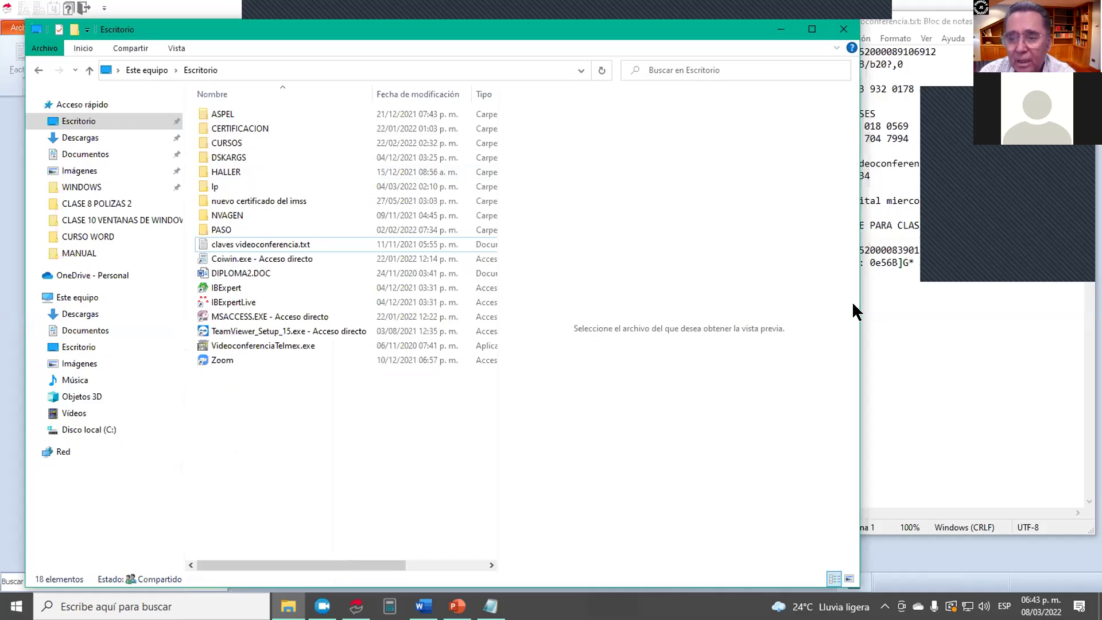
left_click_drag(857, 299, 501, 299)
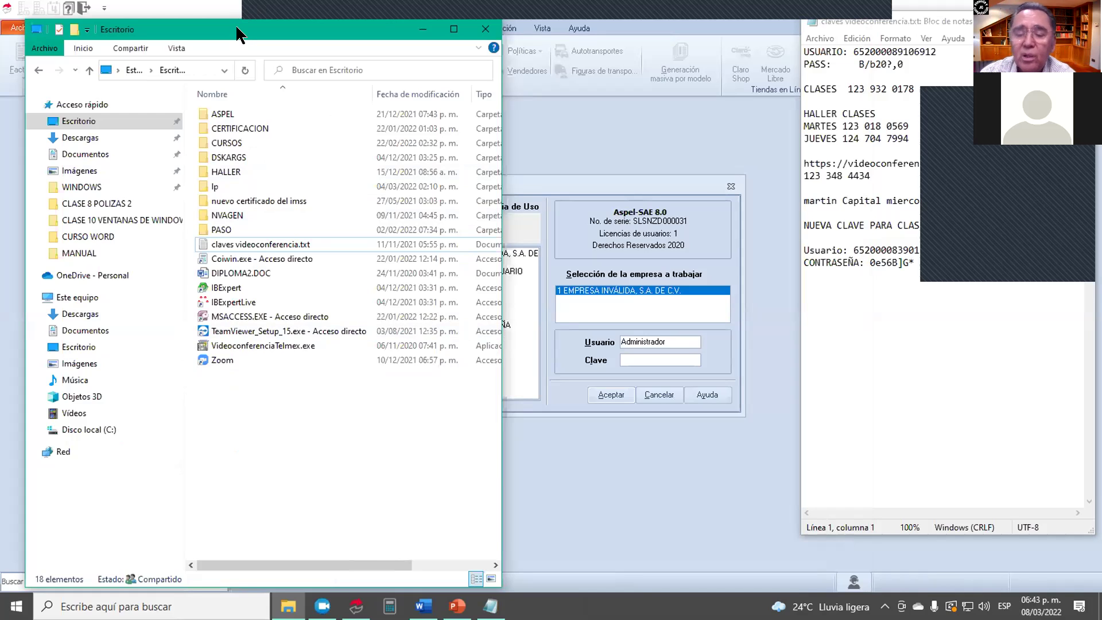
left_click_drag(237, 27, 764, 24)
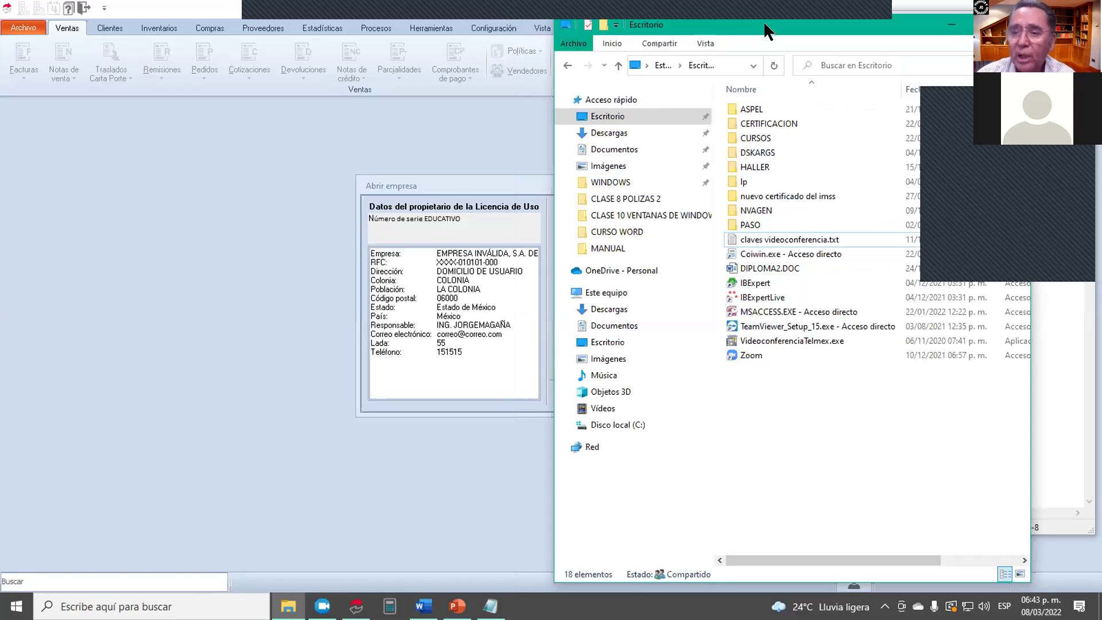
Restore the Aspel-SAE window to a floating size, place it beside the Escritorio window and stretch its height almost to the taskbar
left_click(274, 166)
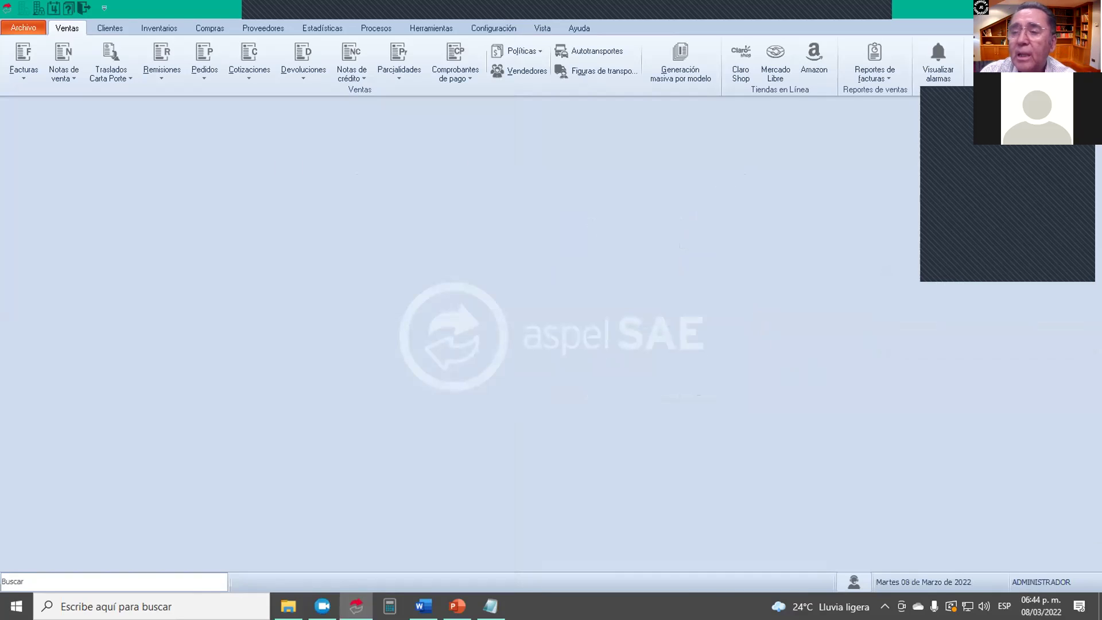
left_click(1062, 8)
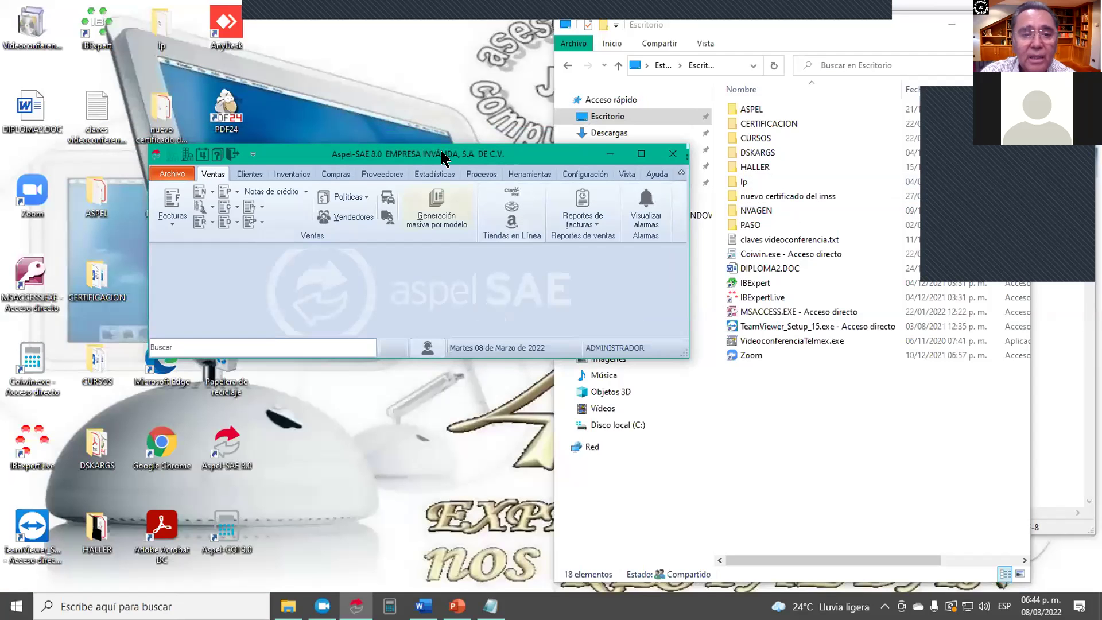
left_click_drag(441, 152, 309, 18)
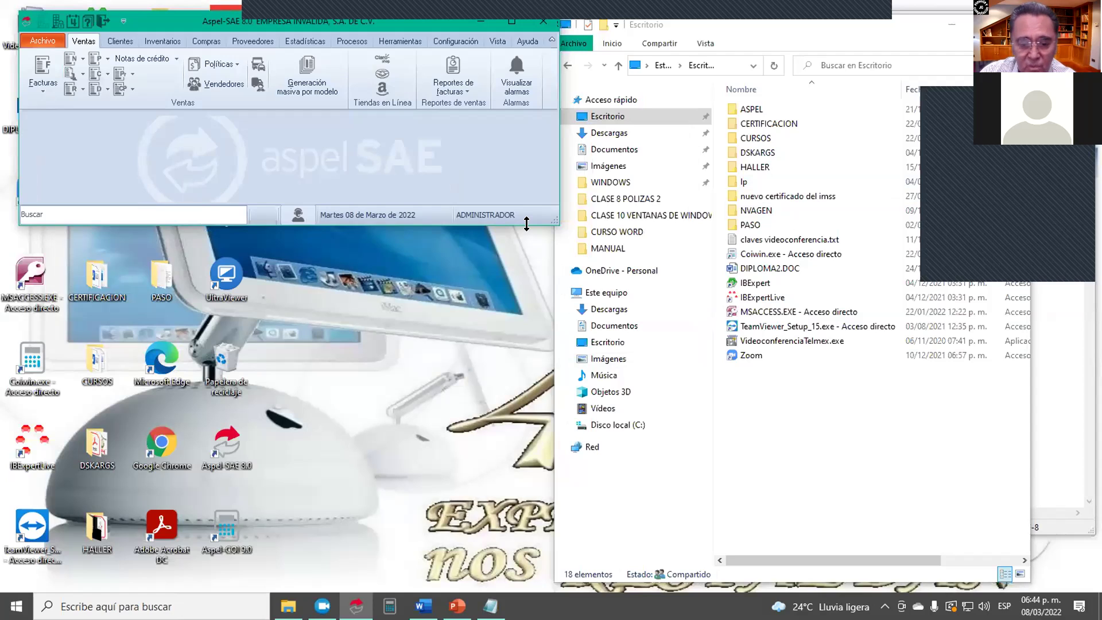
left_click_drag(526, 224, 511, 582)
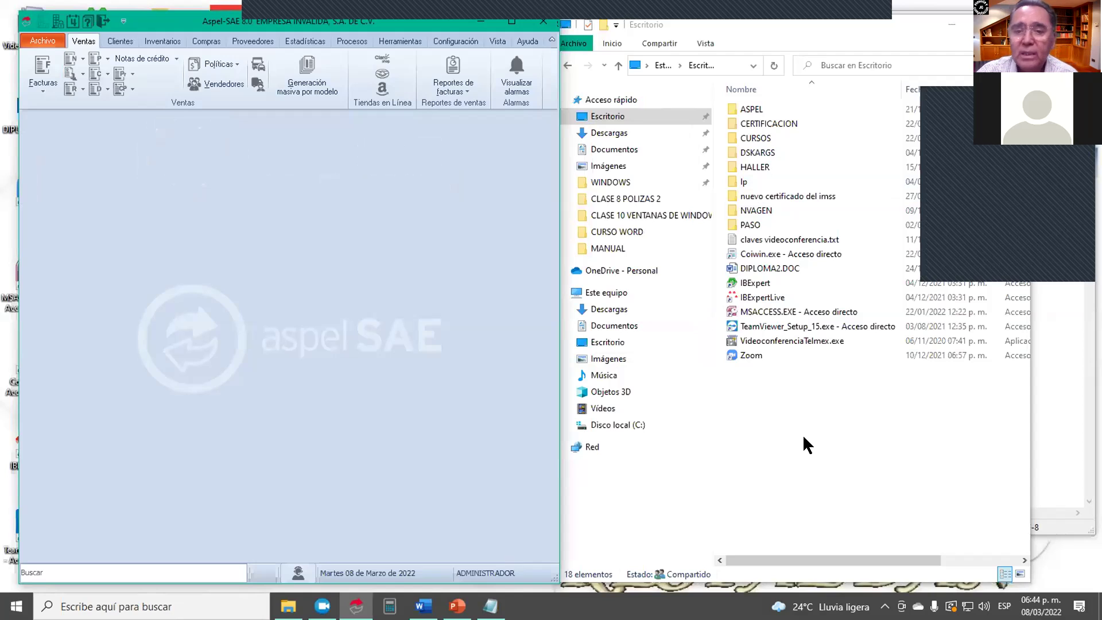
View the context options of claves videoconferencia.txt in the Escritorio folder, dismiss them and select the CURSOS folder
left_click(748, 240)
double_click(749, 240)
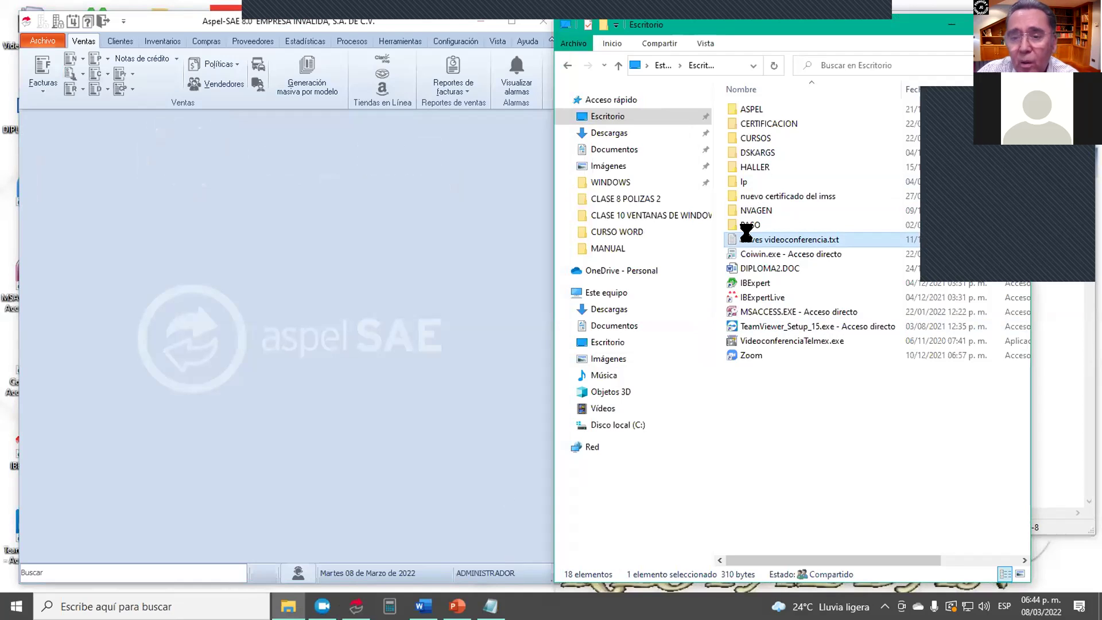
right_click(749, 240)
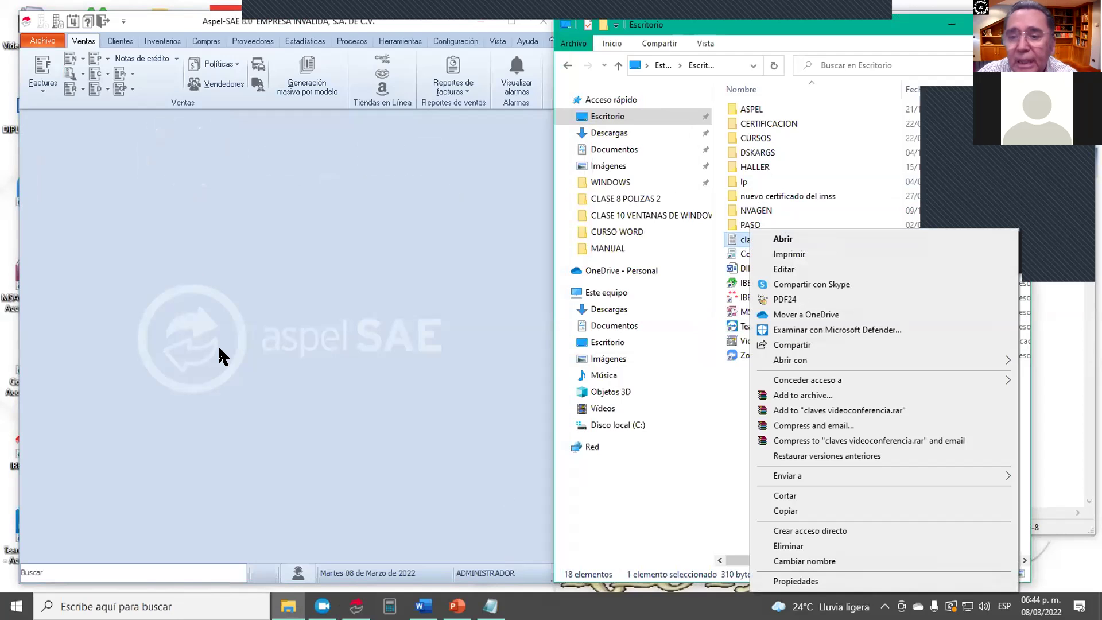
left_click(840, 138)
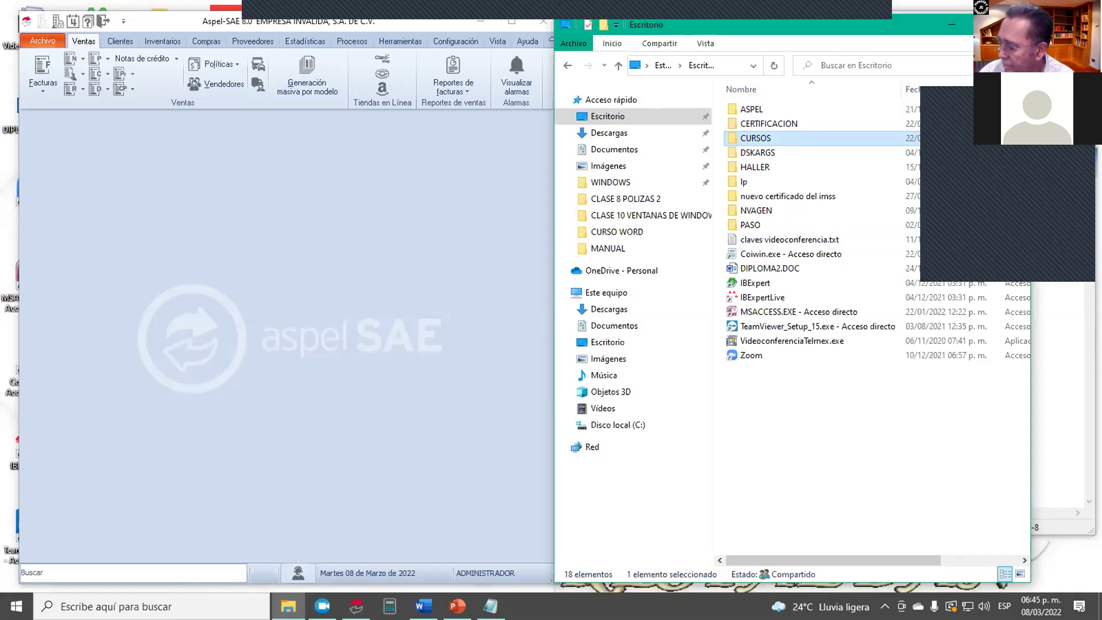
Switch to the Aspel-SAE window and widen it across most of the desktop, covering most of the Escritorio window
key("alt+Tab")
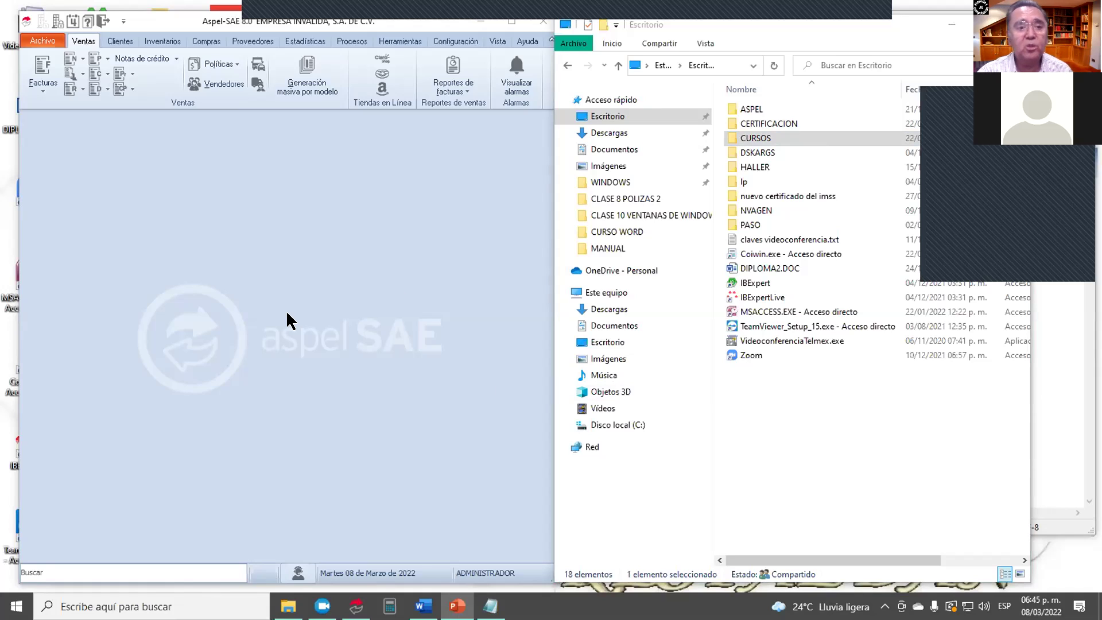
left_click(325, 309)
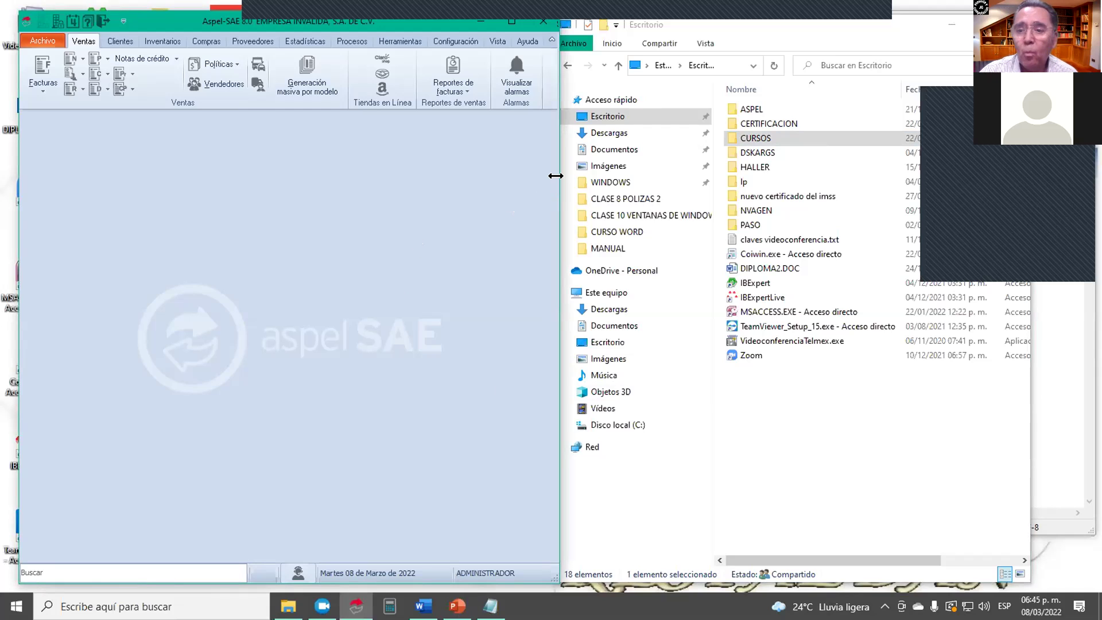
left_click_drag(556, 176, 981, 109)
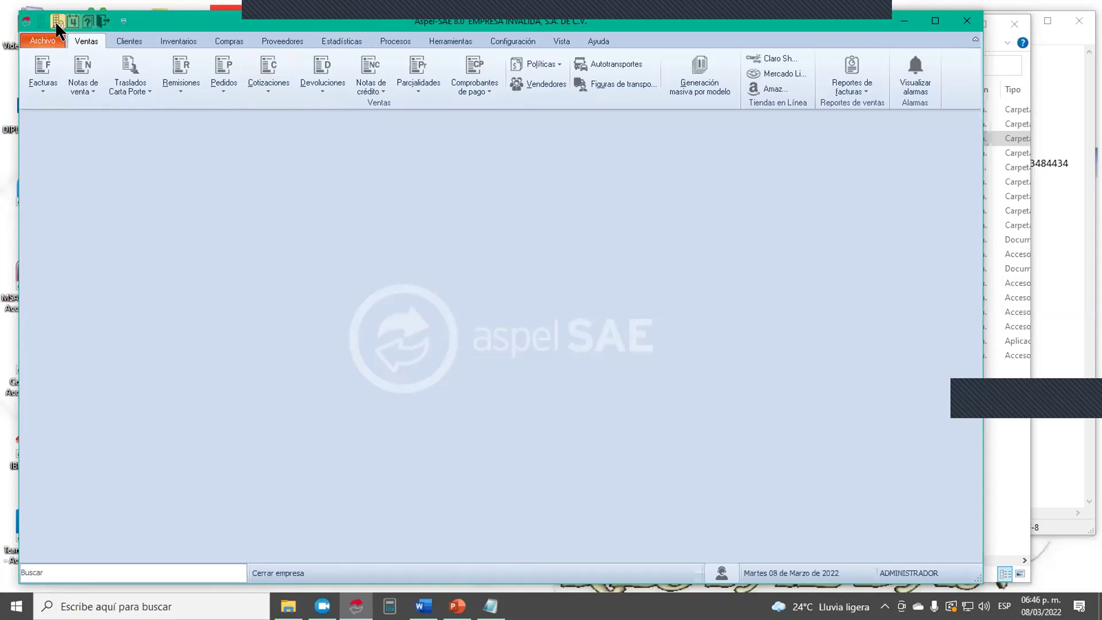
View the Aspel-SAE window's control options, minimize the window and bring it back onto the desktop
left_click(27, 23)
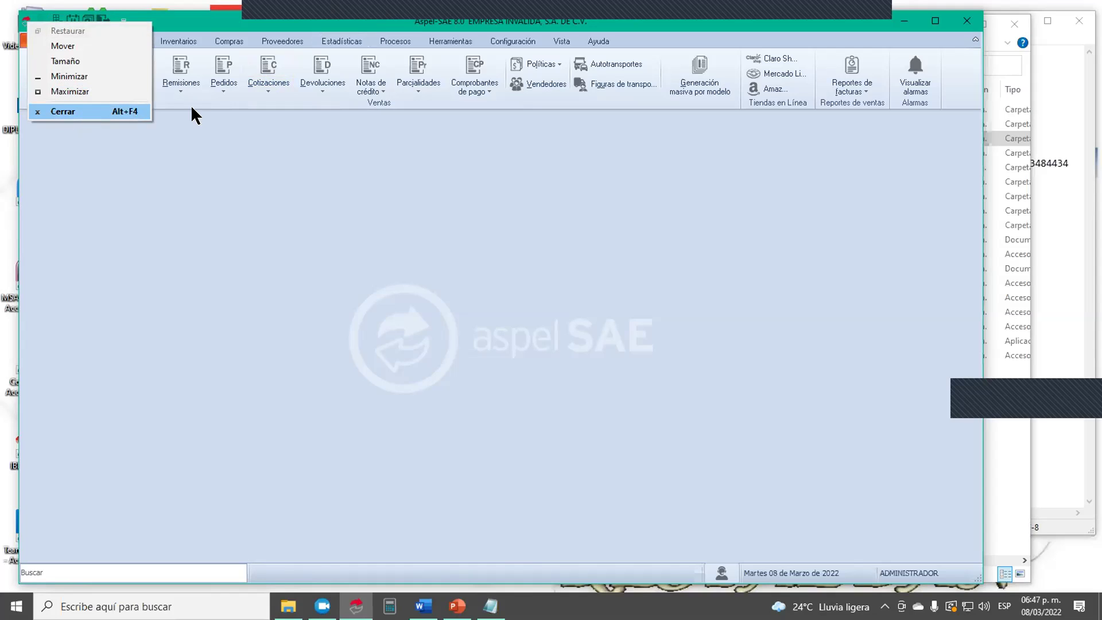
left_click(902, 20)
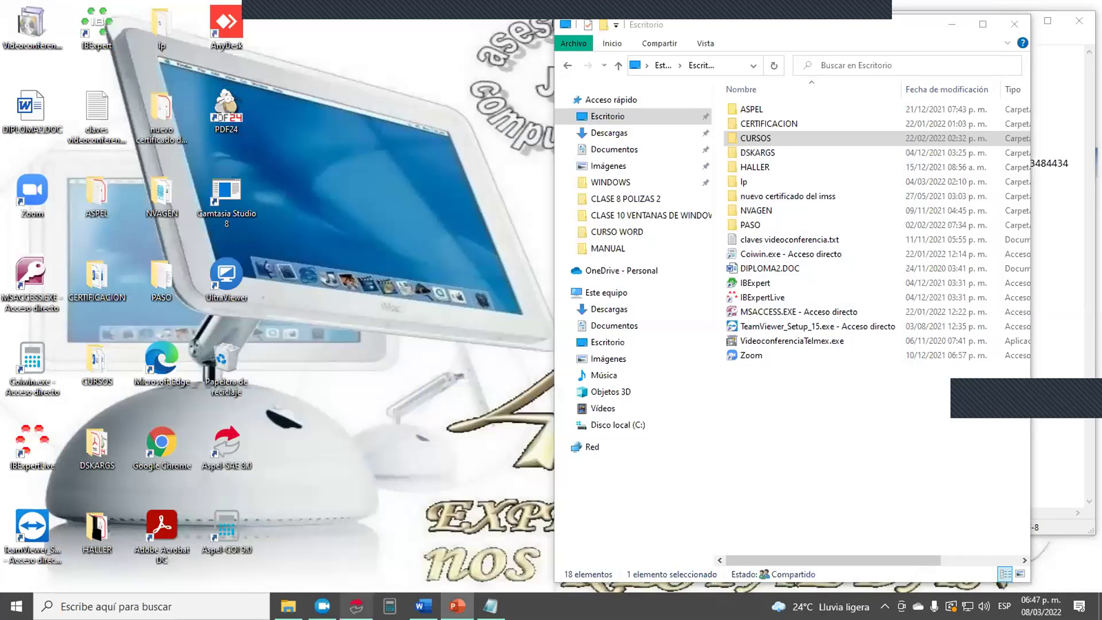
mouse_move(355, 606)
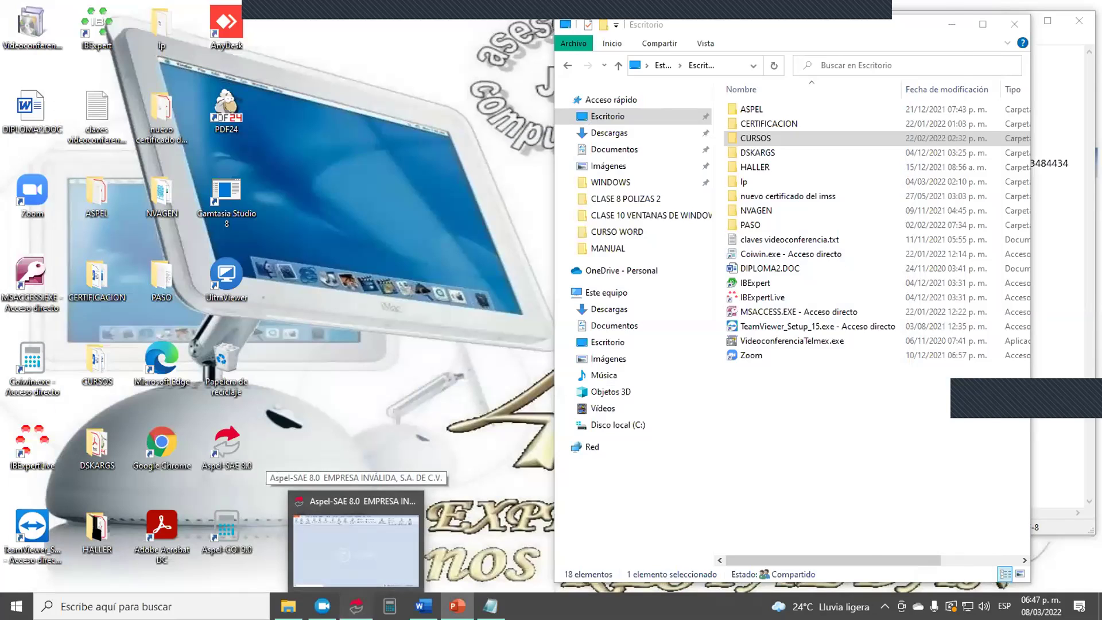
left_click(362, 602)
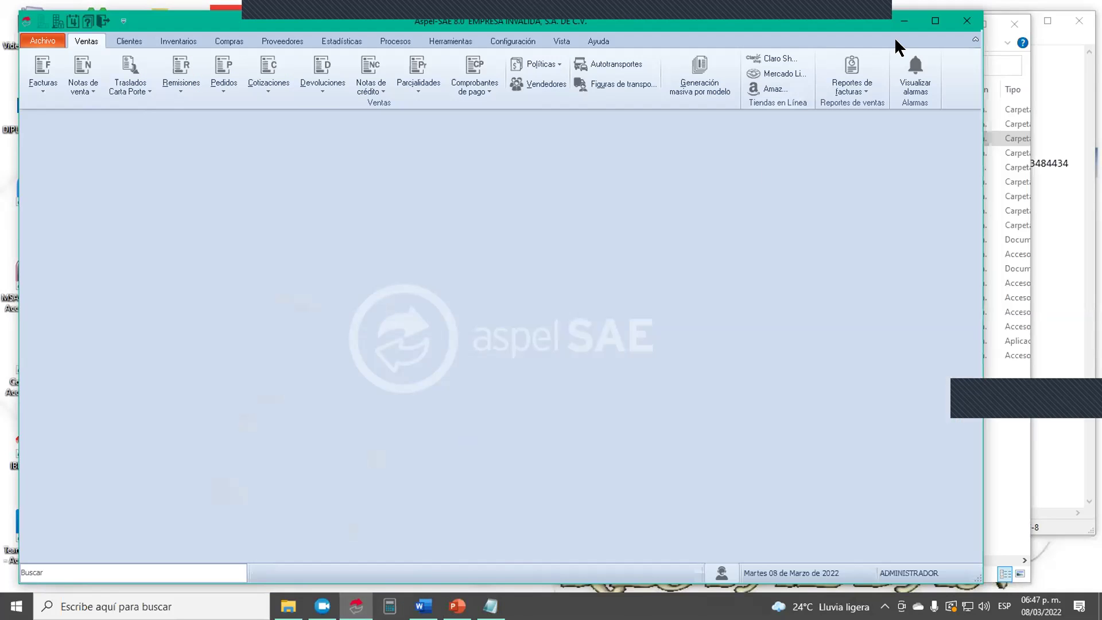
Maximize the Aspel-SAE window, restore it to floating size and shrink it from its upper-right corner to about half the screen width
left_click(935, 23)
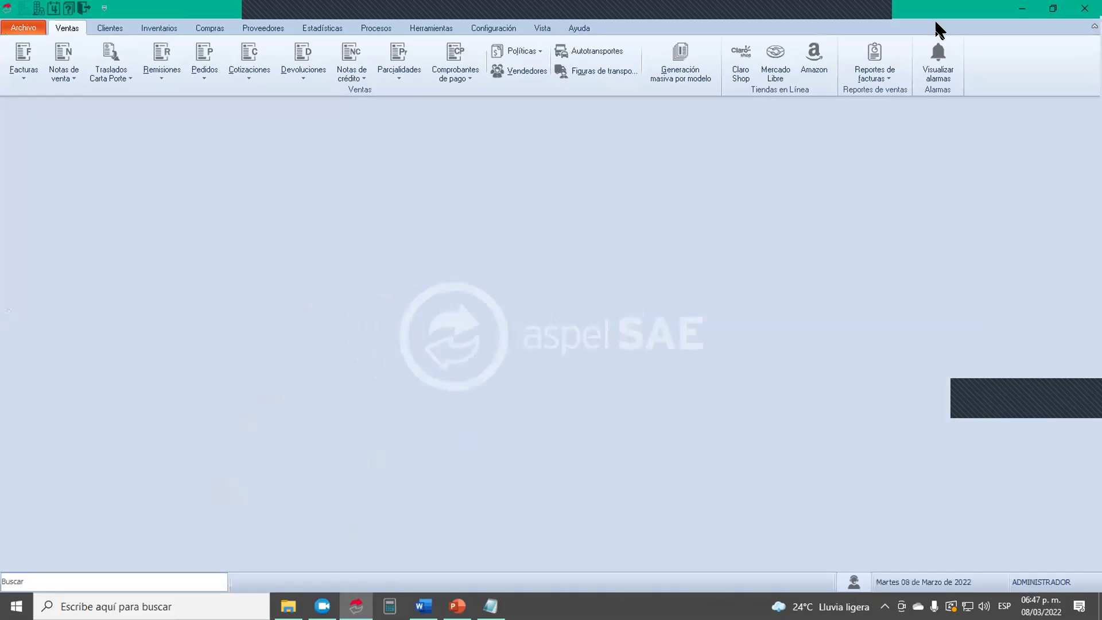
left_click(1053, 8)
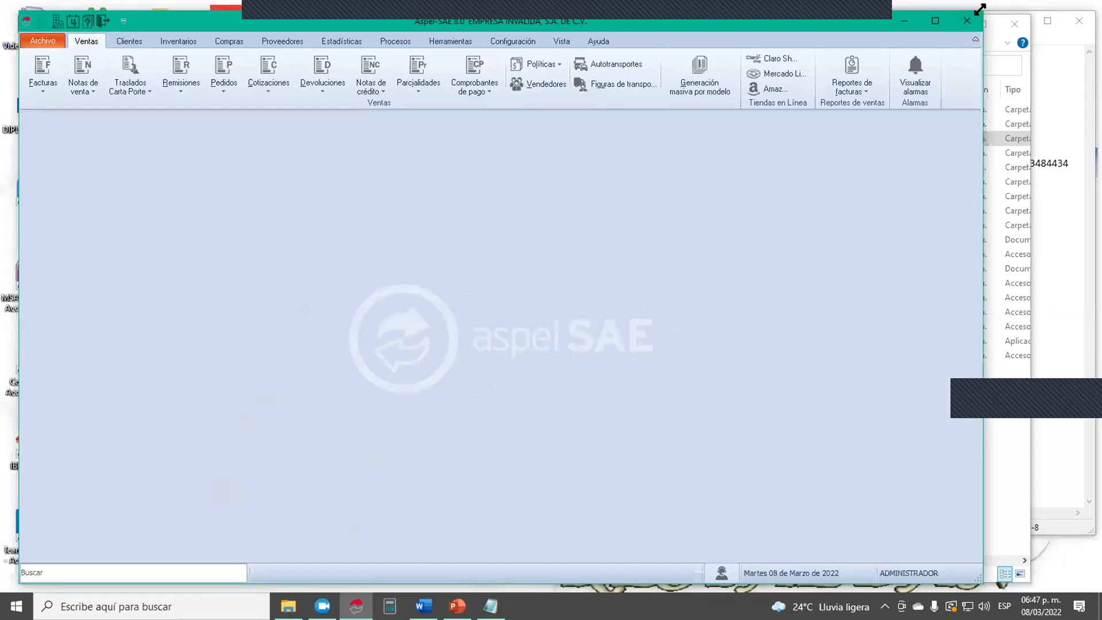
left_click_drag(979, 9, 591, 147)
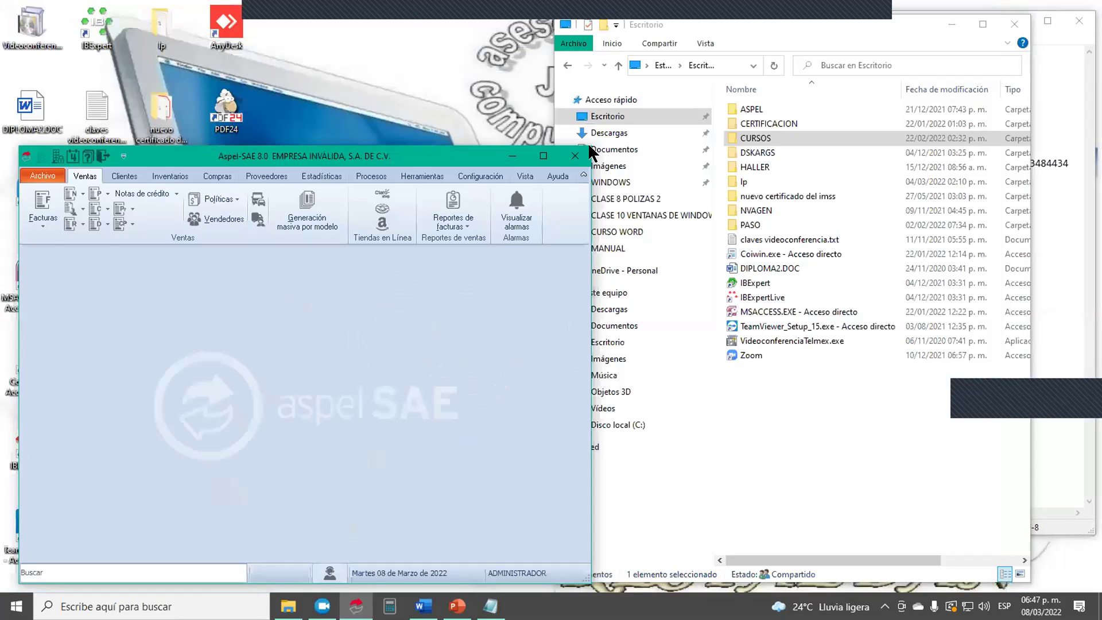
Maximize the Aspel-SAE window and restore it to its floating size
left_click(543, 156)
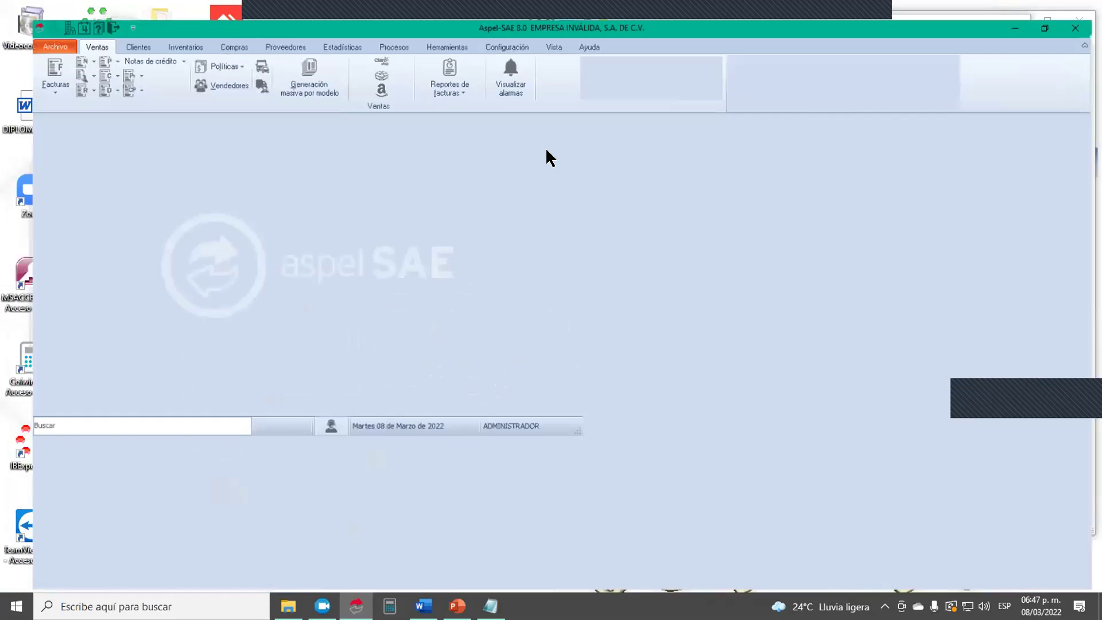
left_click(1055, 8)
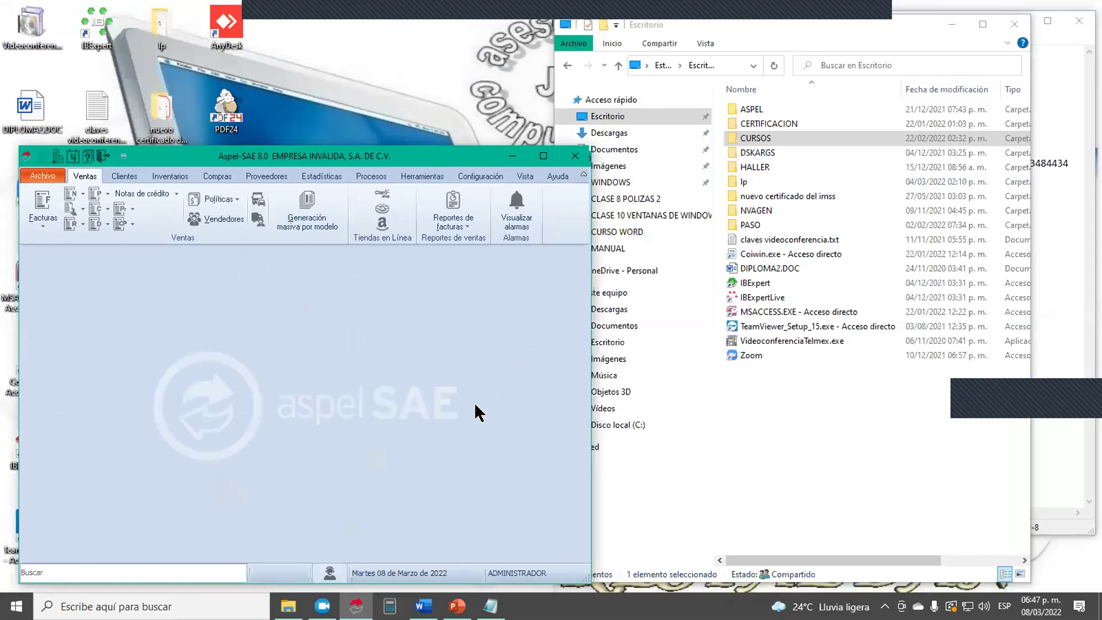
Switch to the Escritorio window and view its Inicio and Vista command sets
left_click(795, 34)
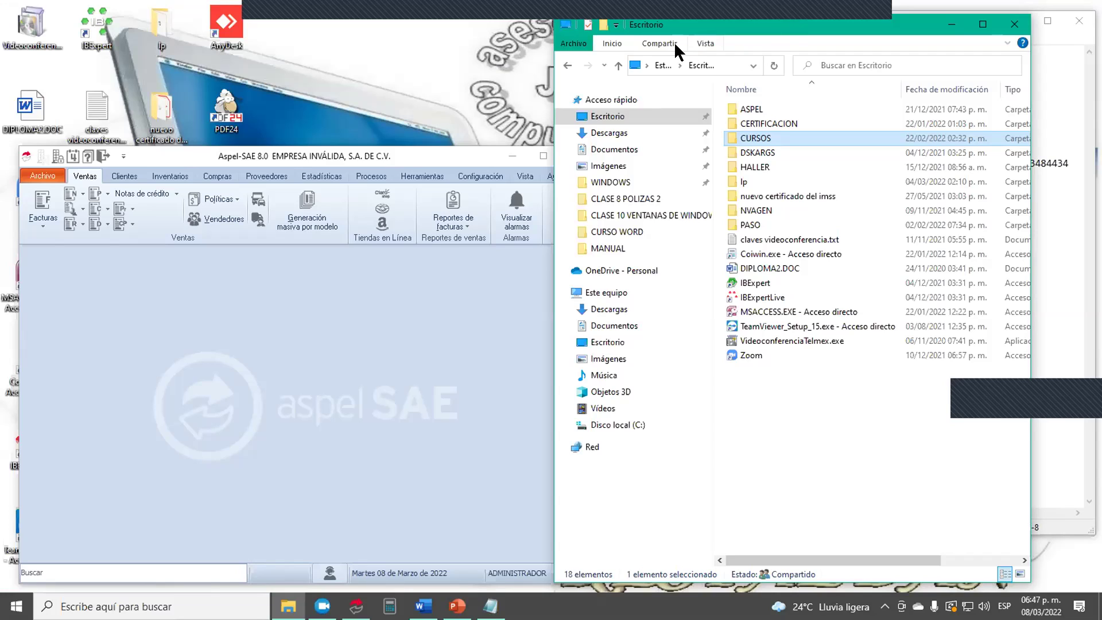
left_click(610, 43)
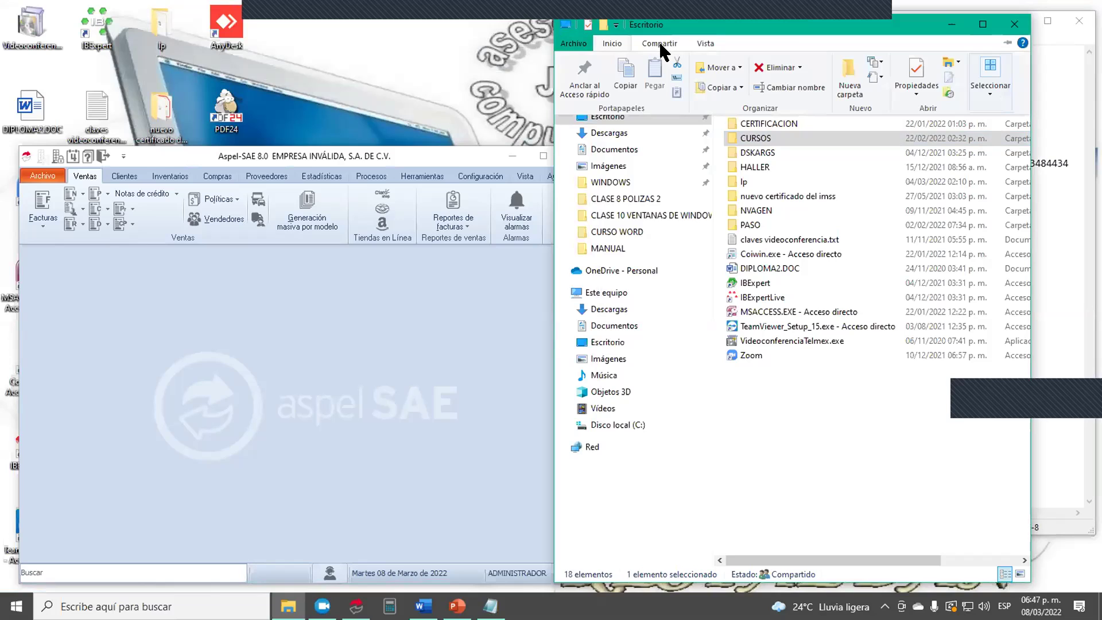
left_click(705, 43)
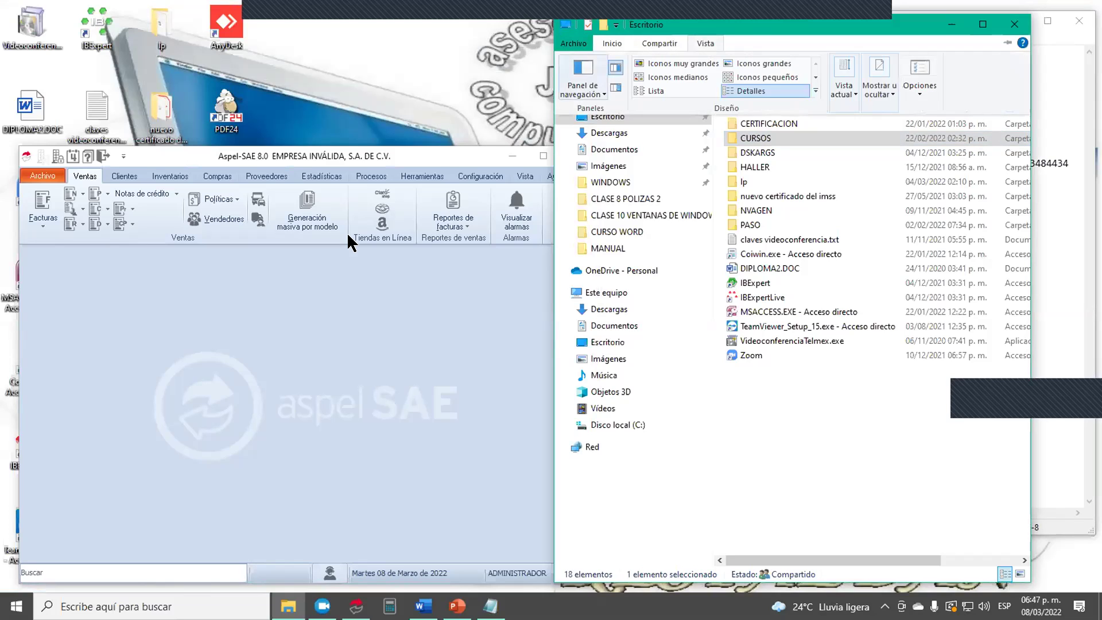
Switch to the Aspel-SAE window and view its Clientes, Inventarios and Compras command sets
left_click(378, 322)
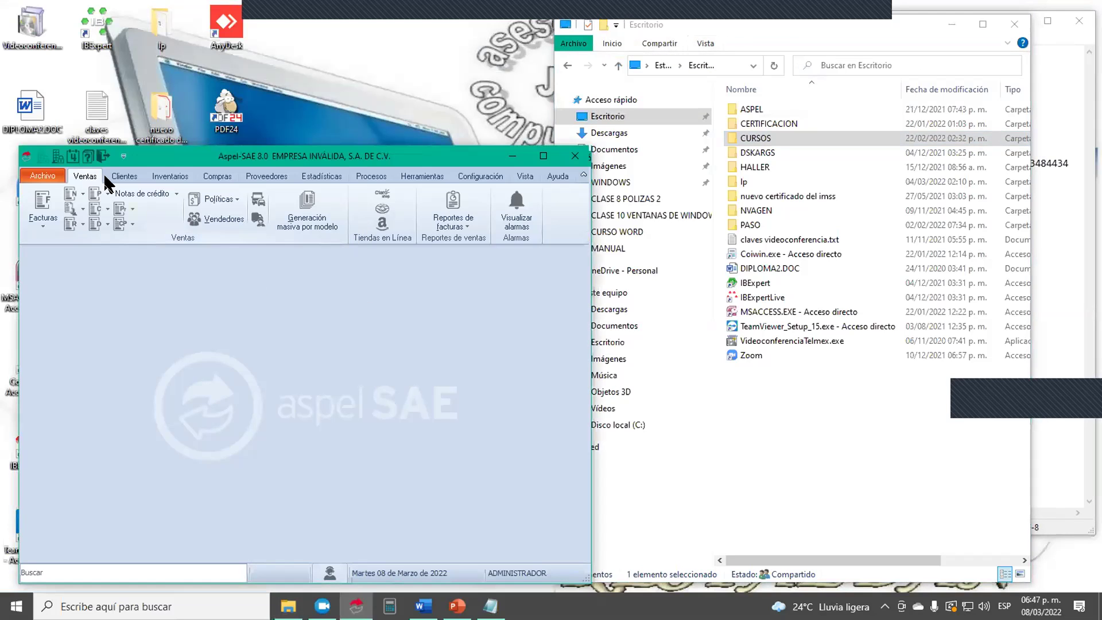
left_click(124, 176)
left_click(170, 175)
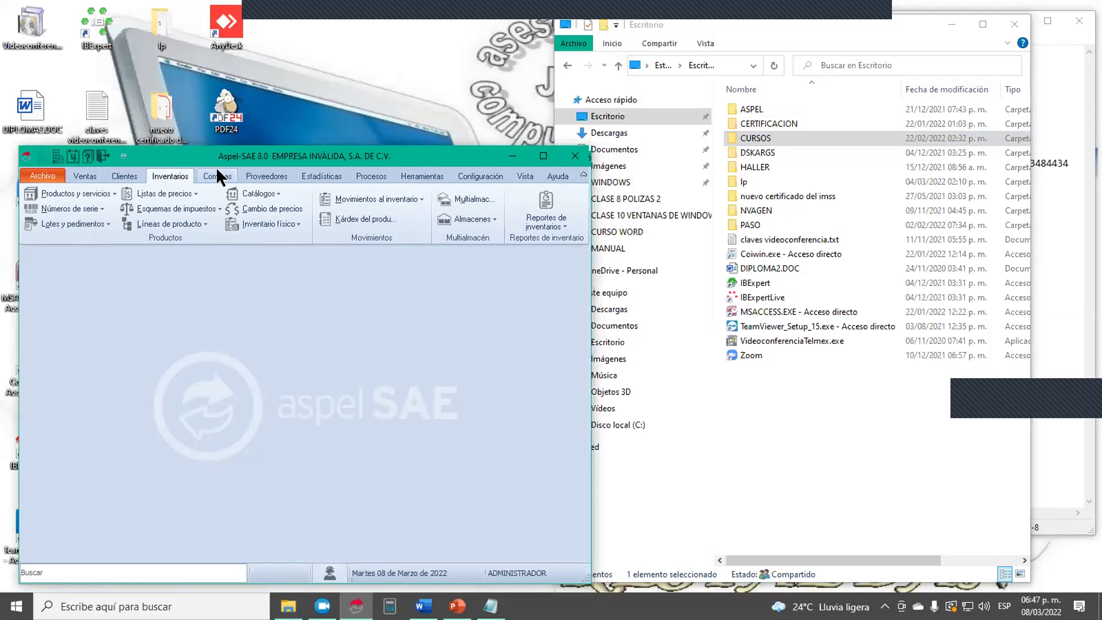
left_click(218, 175)
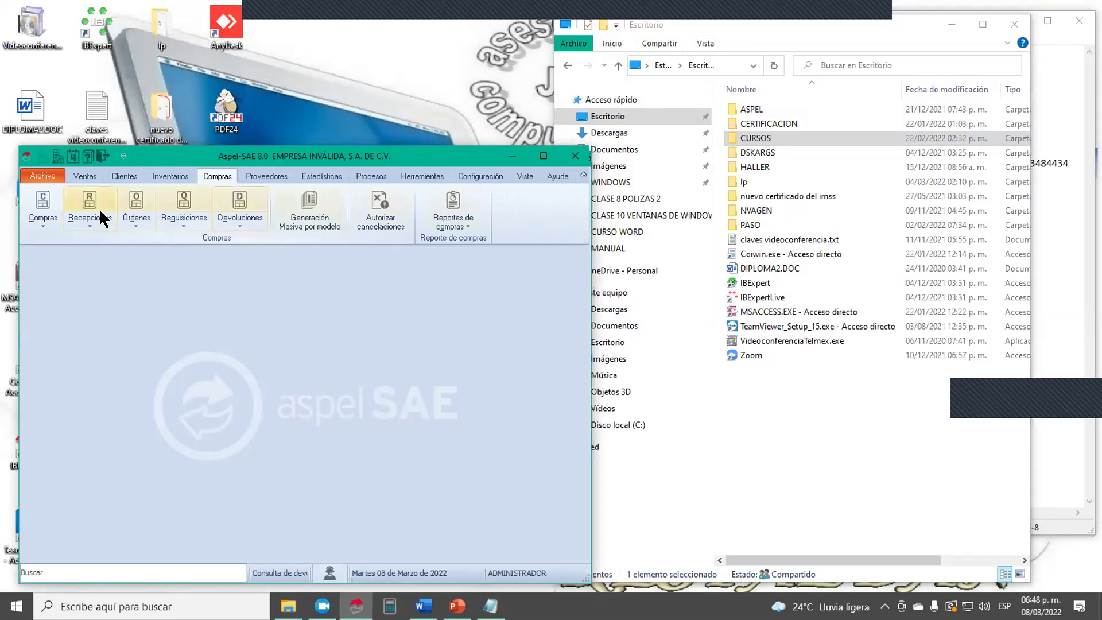
Bring the Escritorio window forward, show its file list's Tipo and Tamaño columns, and close the window
left_click(811, 27)
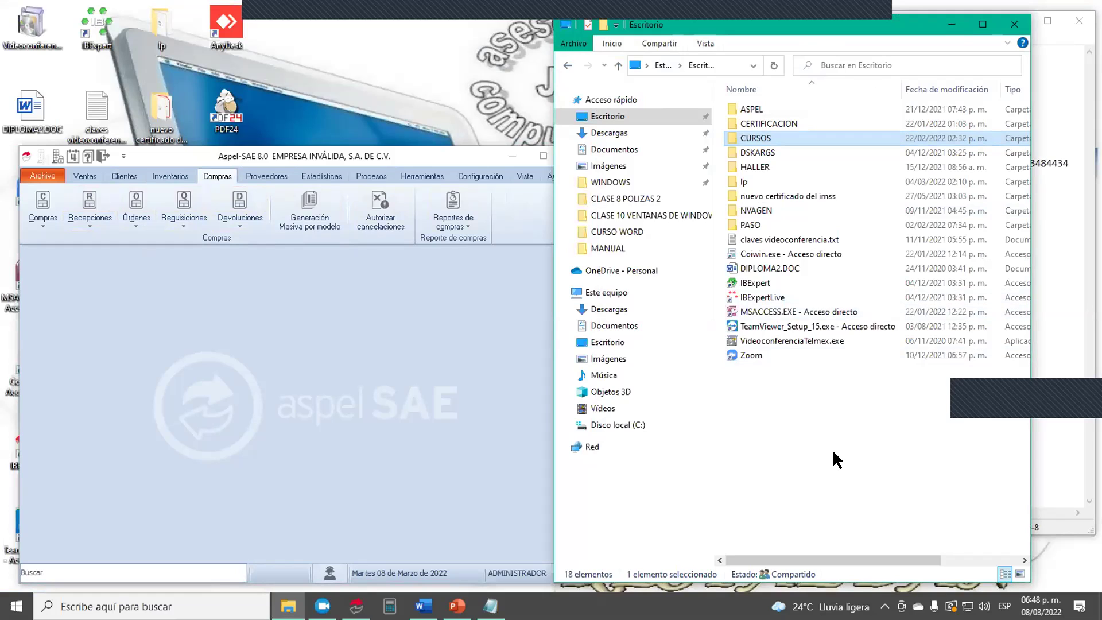
left_click_drag(817, 559, 906, 534)
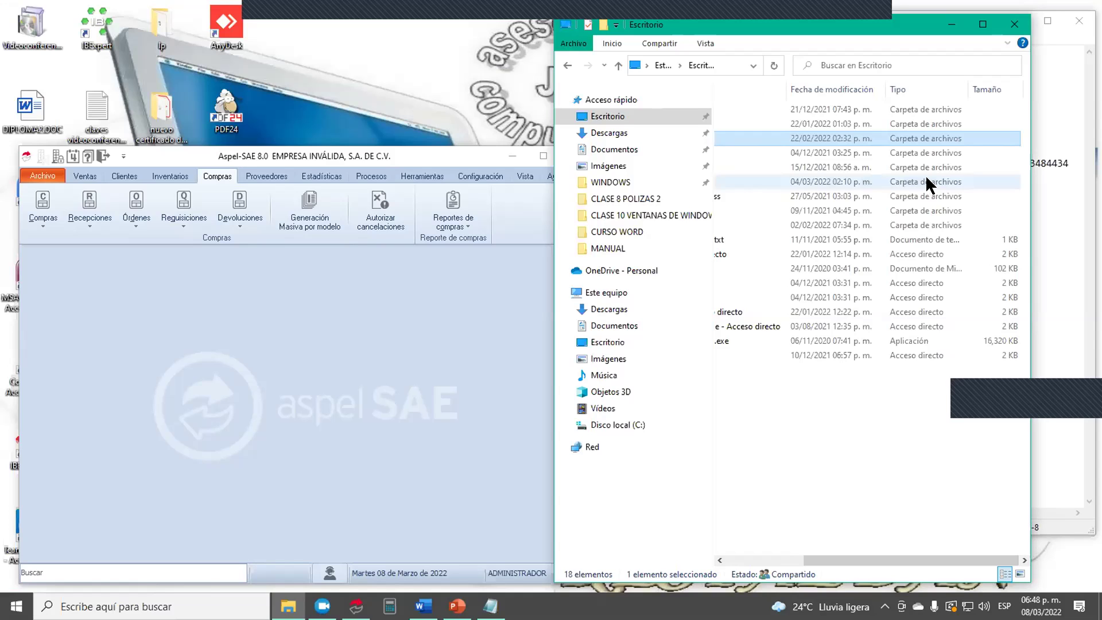
left_click(1013, 25)
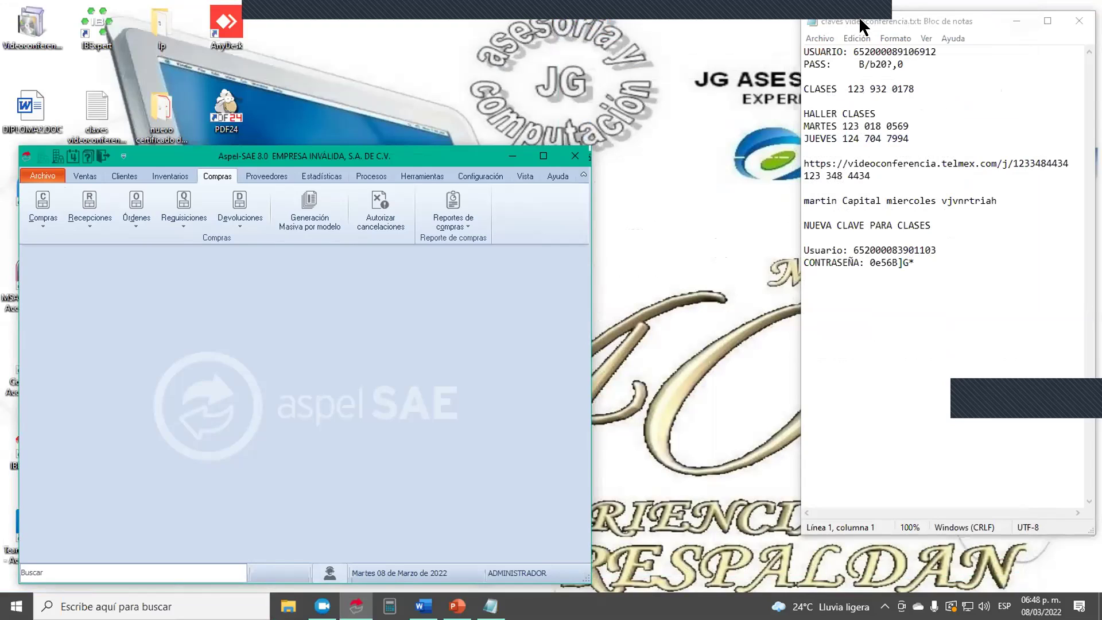
Close the claves videoconferencia.txt Notepad window through its window control options
left_click(812, 25)
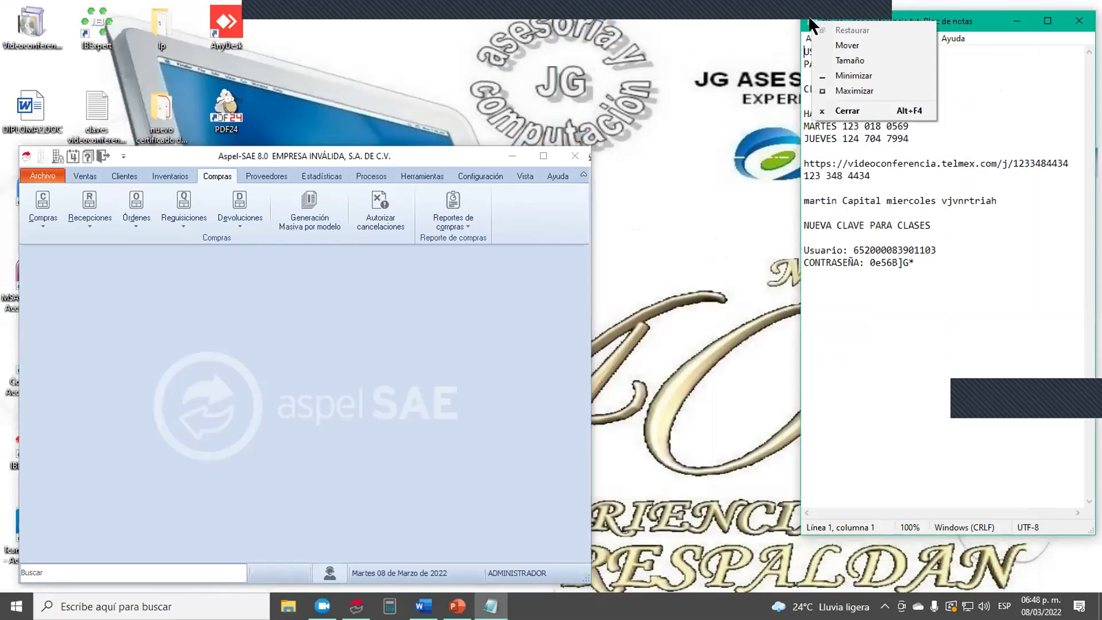
left_click(848, 110)
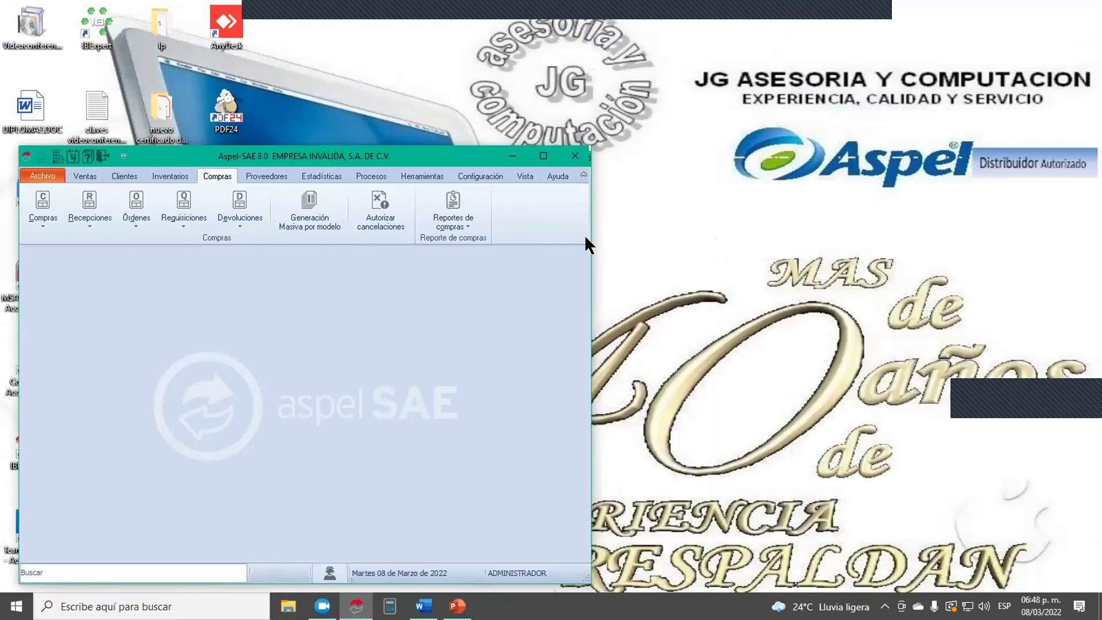
Close the Aspel-SAE company session and confirm ending it
left_click(575, 158)
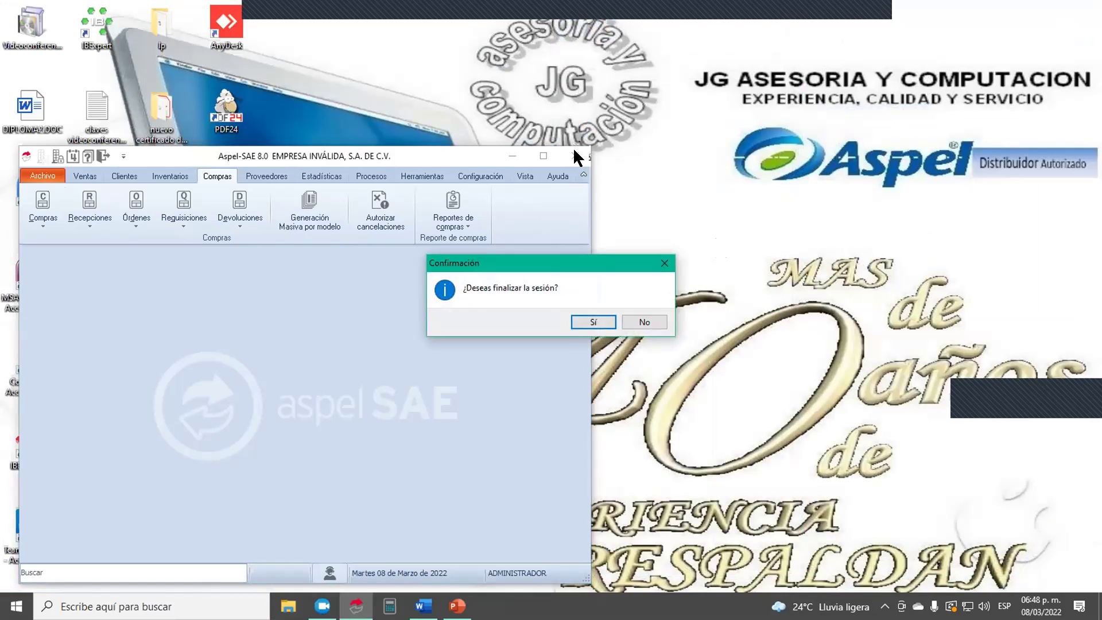
left_click(593, 322)
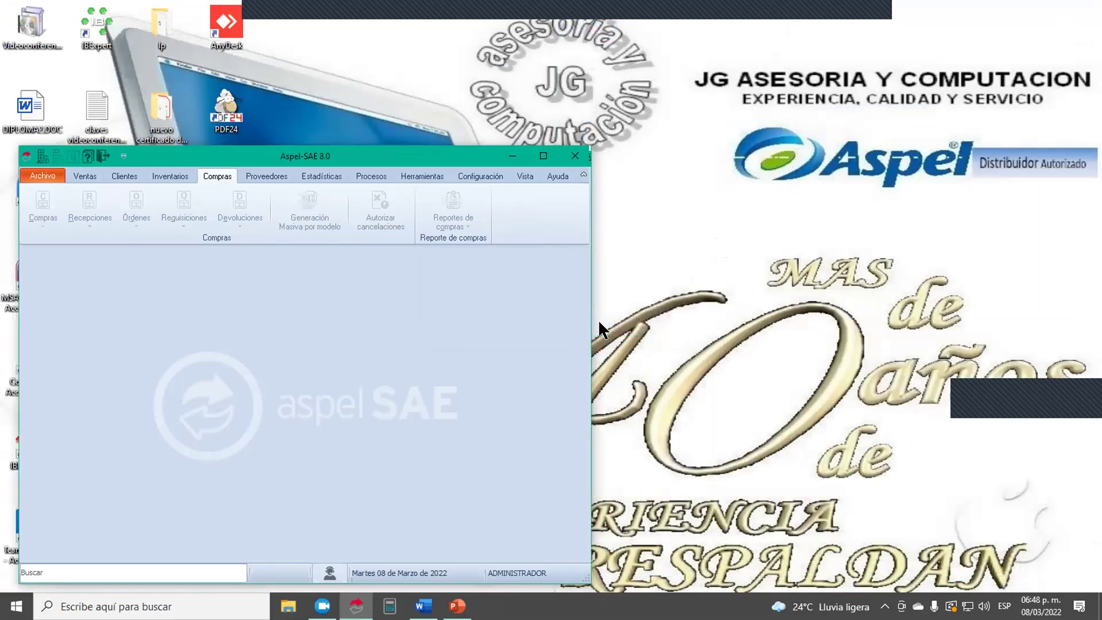